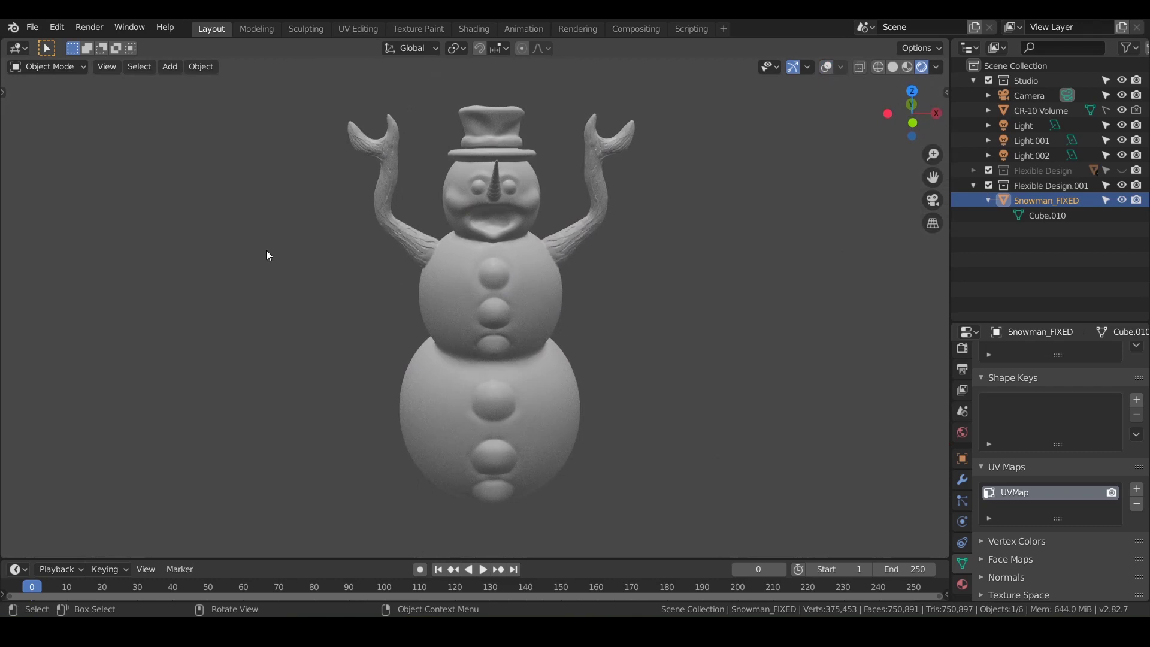
- Bring up the New File template list: General, 2D Animation, Sculpting, VFX, Video Editing
click(33, 28)
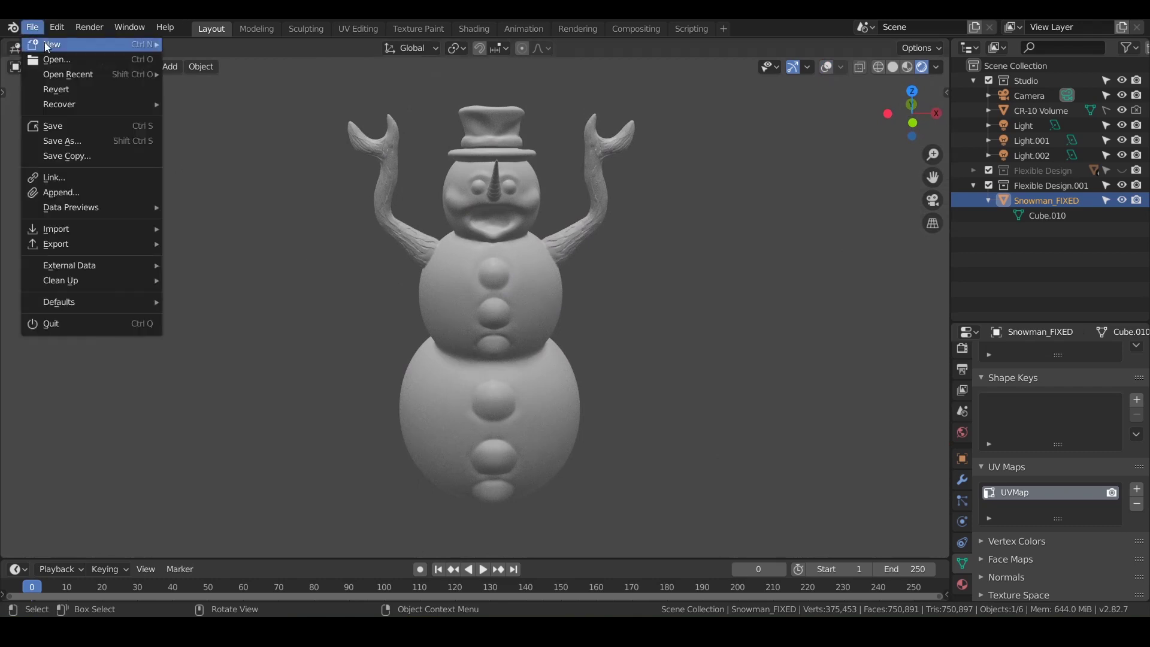
mouse_move(74, 42)
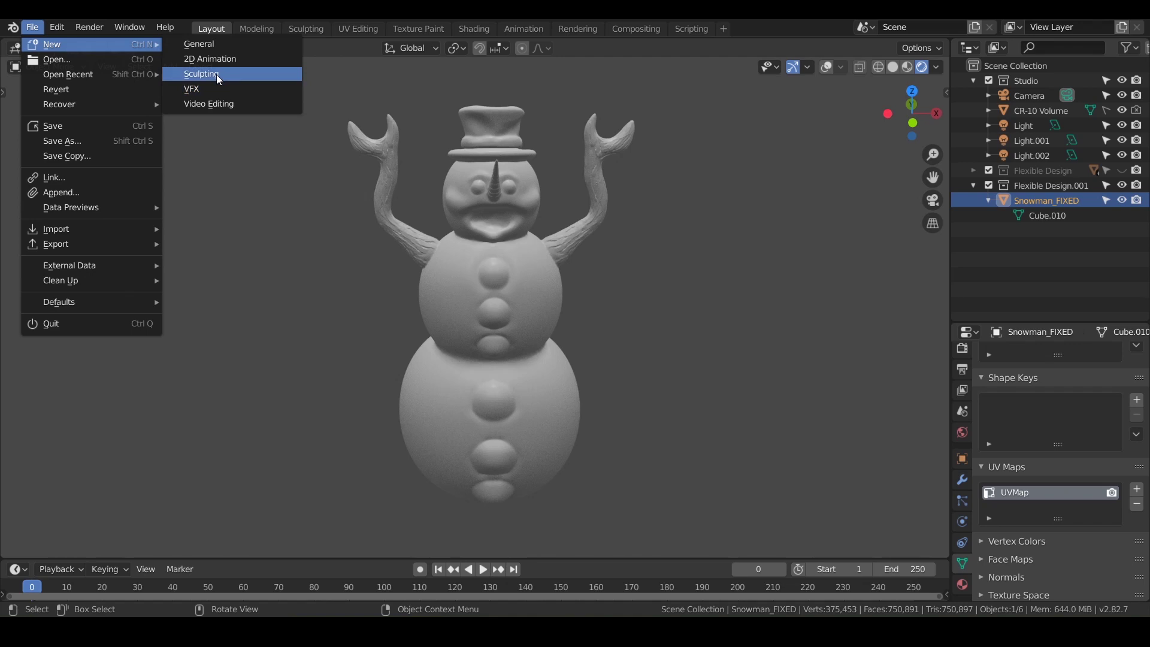
- Load the Sculpting template and raise SculptDraw ridges across the sphere's front, orbiting around it
key(Return)
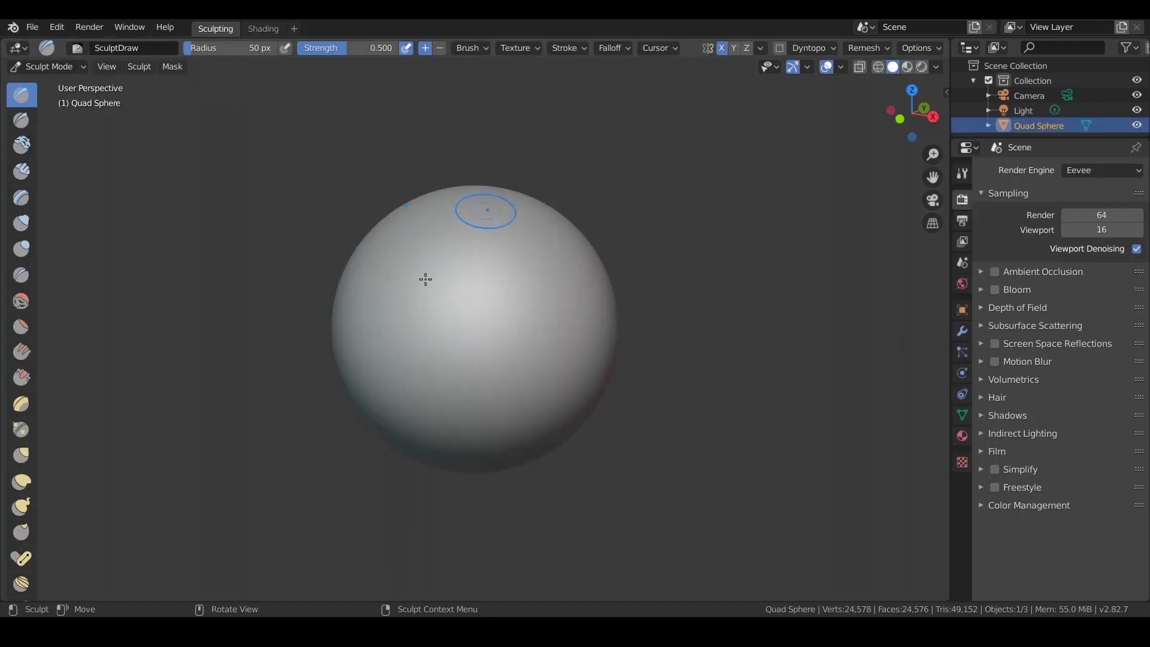
mouse_move(561, 426)
mouse_down()
mouse_move(504, 317)
mouse_move(462, 293)
mouse_move(413, 393)
mouse_move(519, 372)
mouse_move(535, 315)
mouse_move(449, 268)
mouse_move(536, 236)
mouse_move(434, 266)
mouse_move(534, 273)
mouse_move(492, 209)
mouse_move(476, 253)
mouse_move(499, 225)
mouse_move(454, 220)
mouse_move(565, 283)
mouse_move(608, 346)
mouse_move(539, 308)
mouse_move(517, 352)
mouse_move(495, 304)
mouse_move(542, 310)
mouse_move(496, 314)
mouse_up()
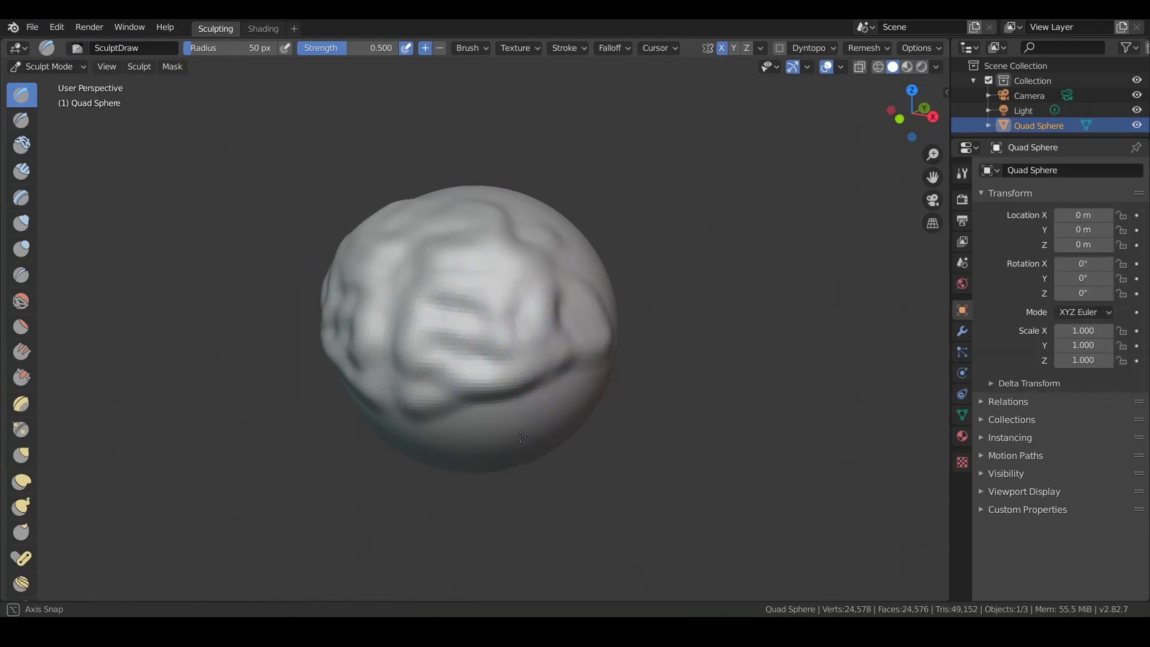
middle_drag(527, 437, 514, 413)
mouse_move(513, 414)
mouse_down()
mouse_move(513, 342)
mouse_move(565, 365)
mouse_move(532, 386)
mouse_move(520, 327)
mouse_move(541, 375)
mouse_move(617, 309)
mouse_move(510, 338)
mouse_move(474, 400)
mouse_move(450, 412)
mouse_move(462, 356)
mouse_move(427, 375)
mouse_move(552, 431)
mouse_move(493, 389)
mouse_up()
middle_drag(493, 389, 473, 391)
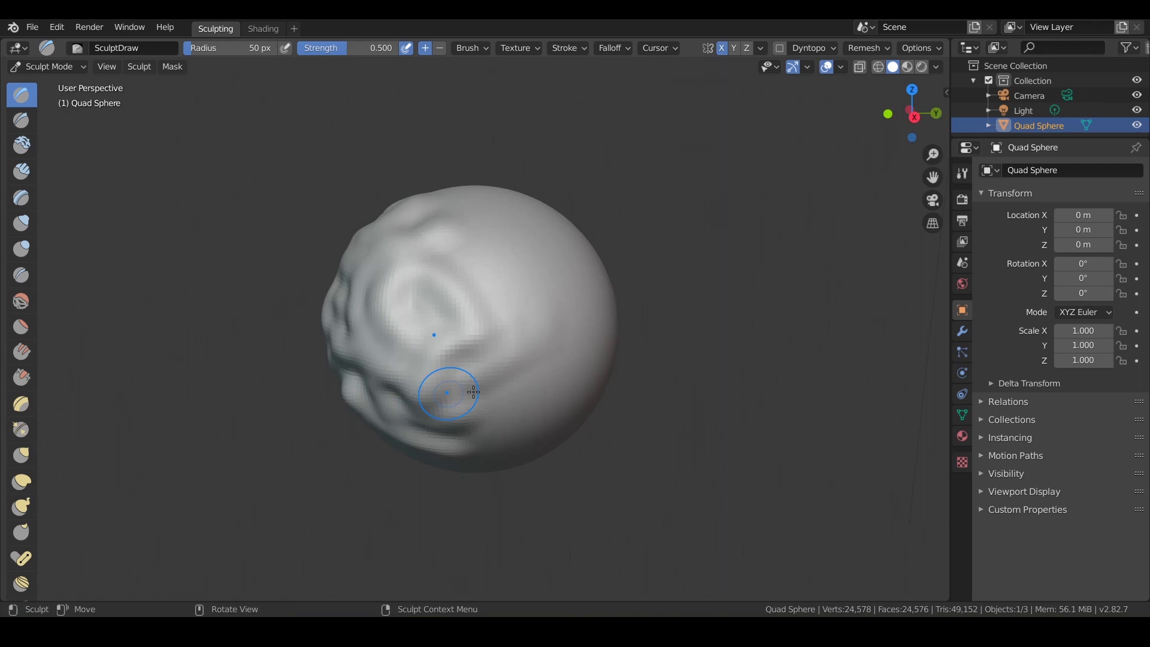
middle_drag(476, 306, 509, 306)
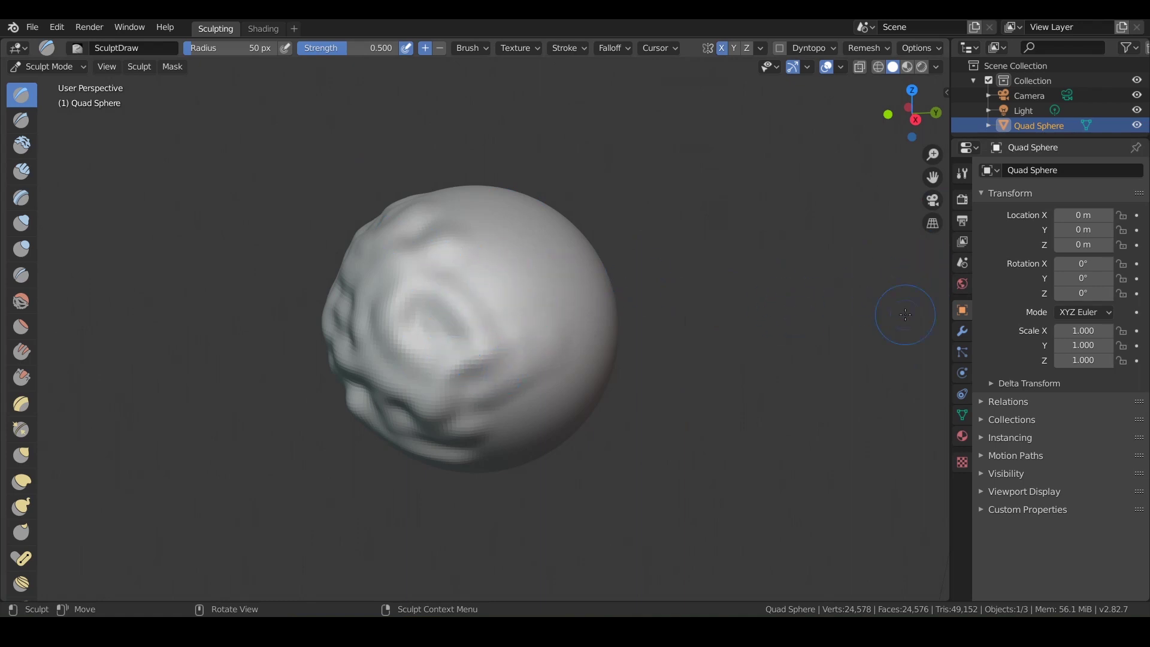
- Show the Scene properties with the Units panel expanded, then orbit around the sculpted sphere
click(962, 284)
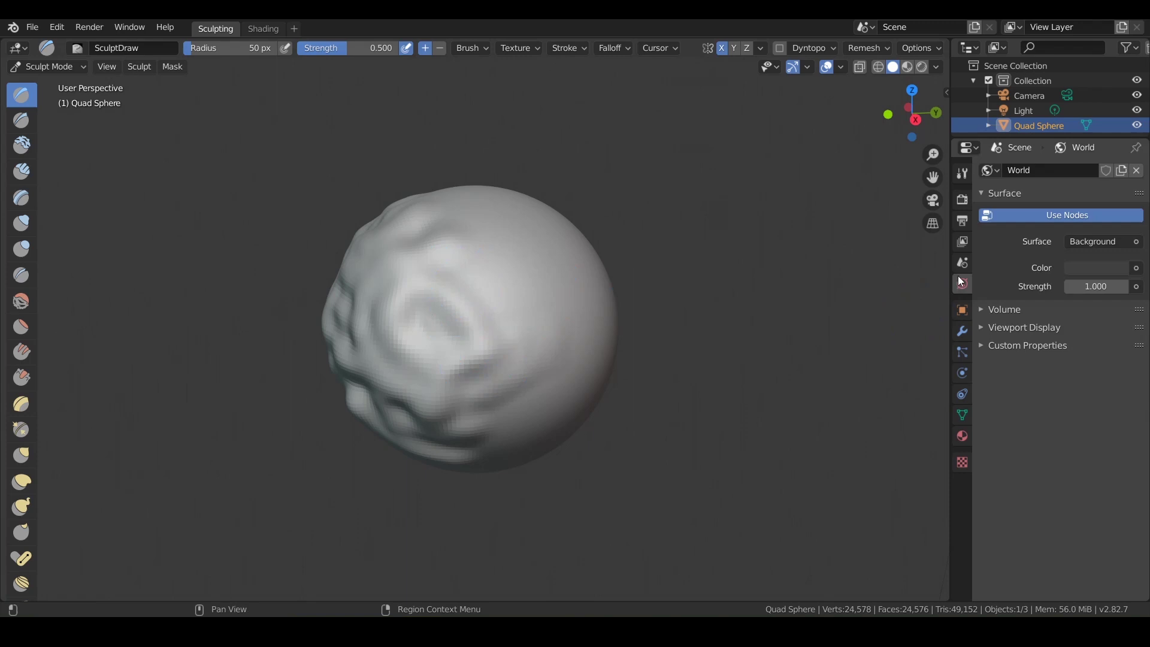
click(962, 265)
click(981, 249)
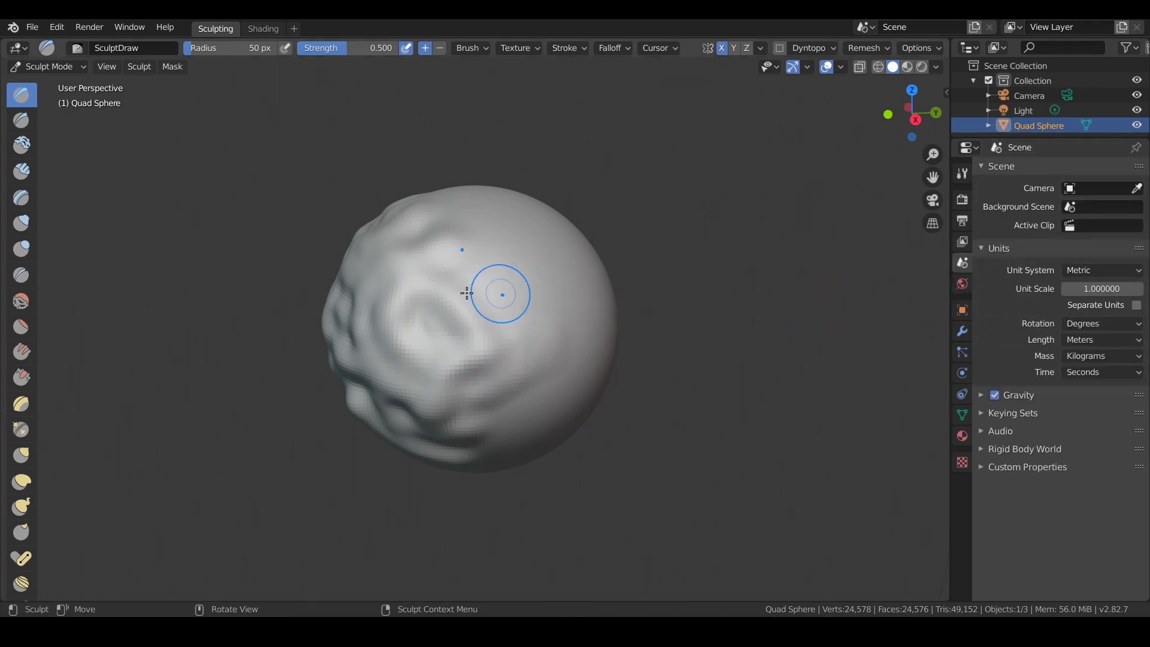
mouse_move(465, 294)
middle_down()
mouse_move(575, 282)
mouse_move(542, 287)
middle_up()
mouse_move(550, 361)
middle_down()
mouse_move(444, 351)
mouse_move(506, 347)
mouse_move(477, 357)
mouse_move(495, 371)
middle_up()
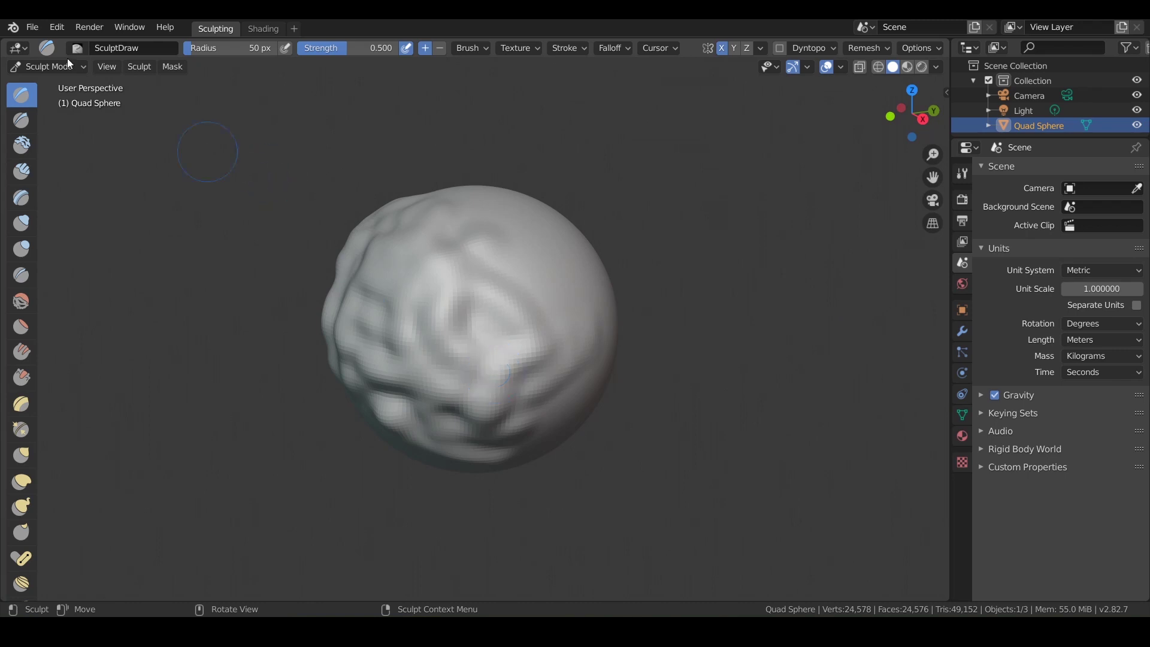
- Start a new General file, discarding the unsaved sculpt
click(32, 27)
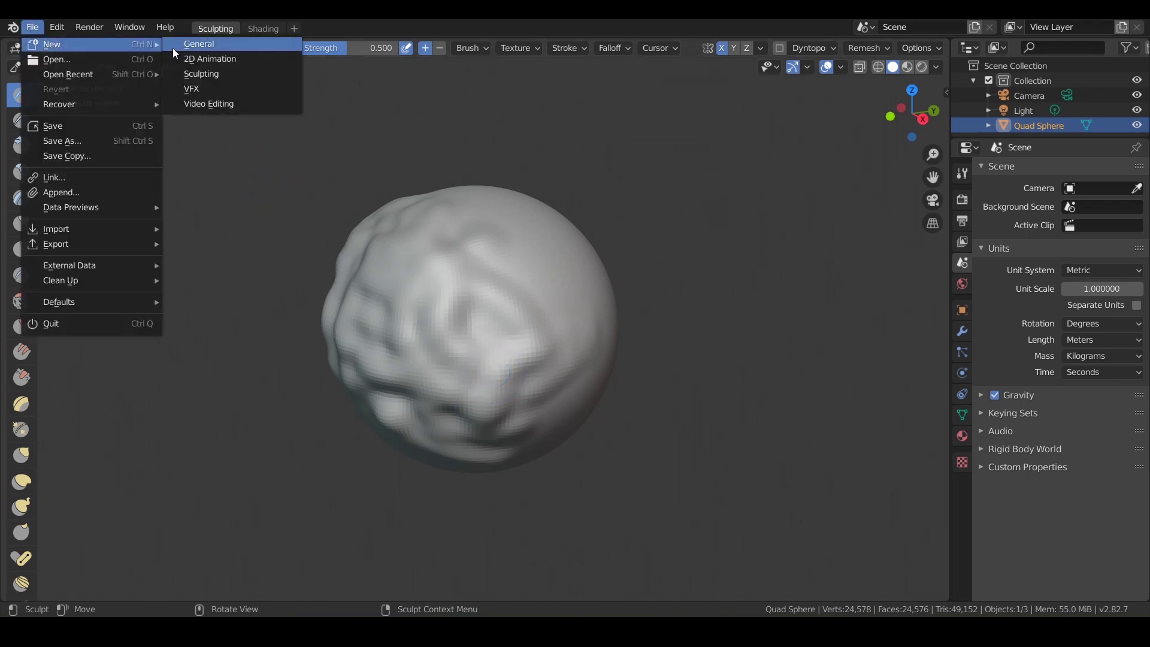
click(188, 48)
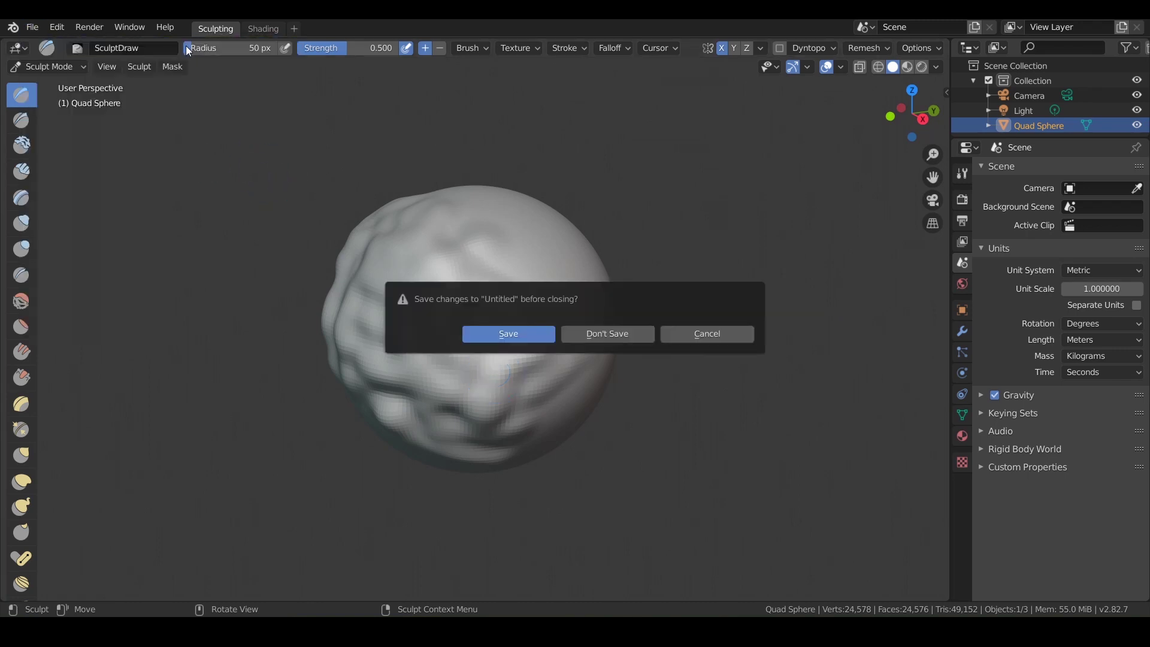
click(600, 331)
- Zoom out to the CR-10 print volume and check scene units: millimetres at 0.001 scale
scroll(623, 341, down, 8)
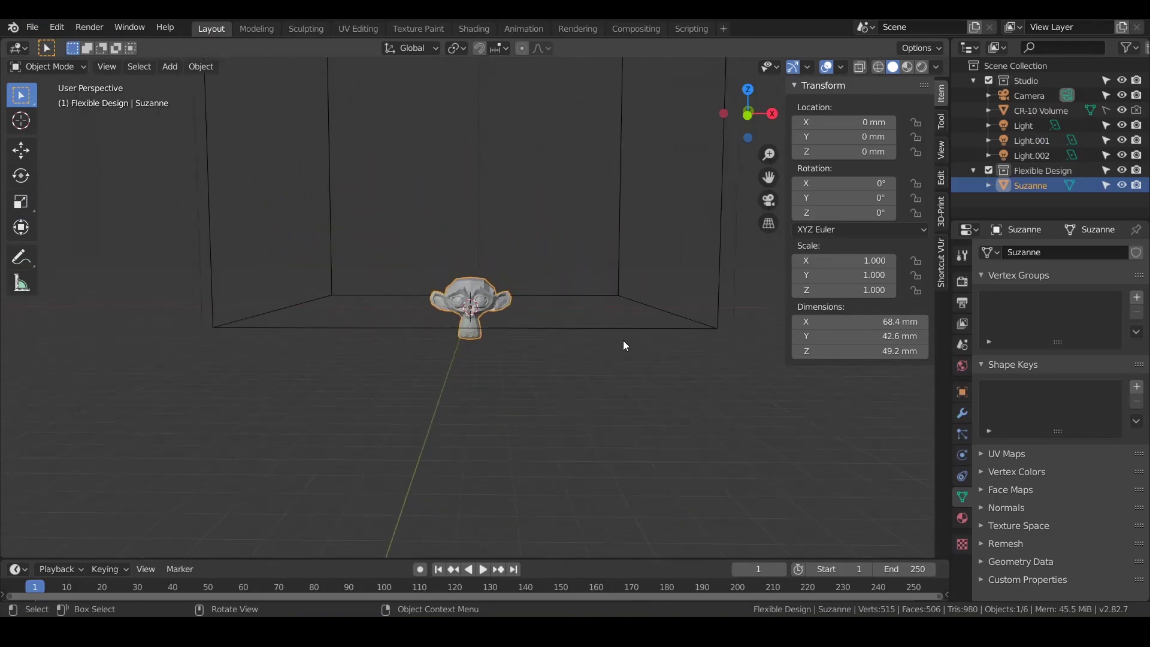
shift+middle_drag(623, 341, 559, 437)
click(963, 366)
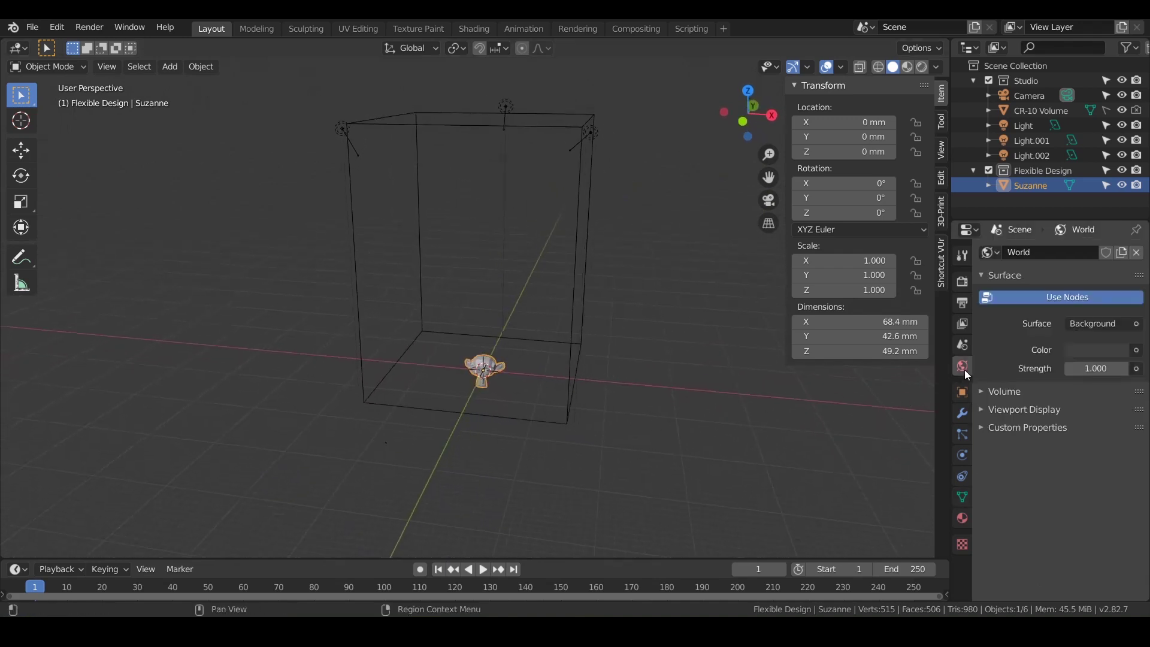
click(963, 344)
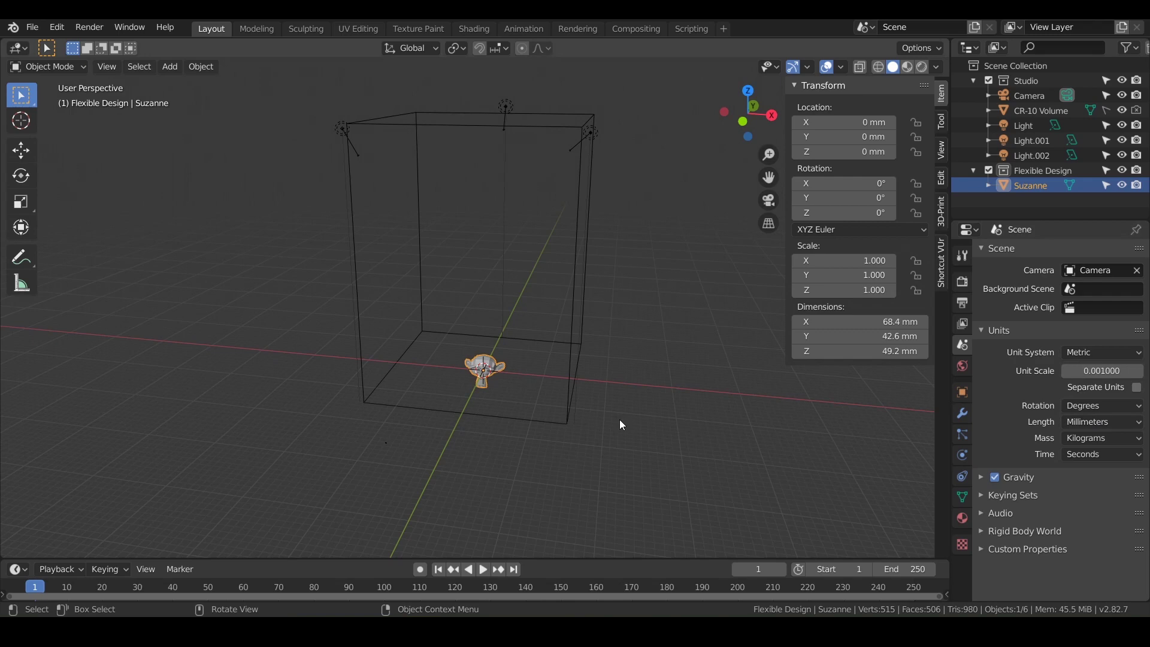
scroll(622, 425, up, 3)
middle_drag(622, 424, 585, 347)
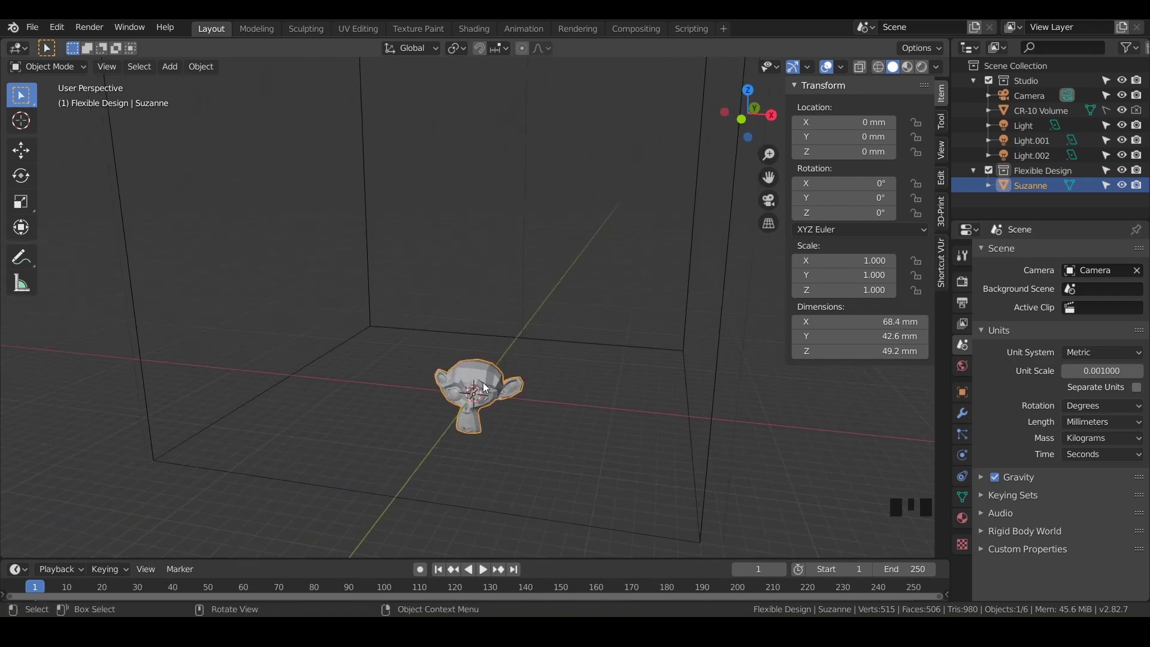
- Delete the Suzanne monkey from the scene
click(498, 379)
key(x)
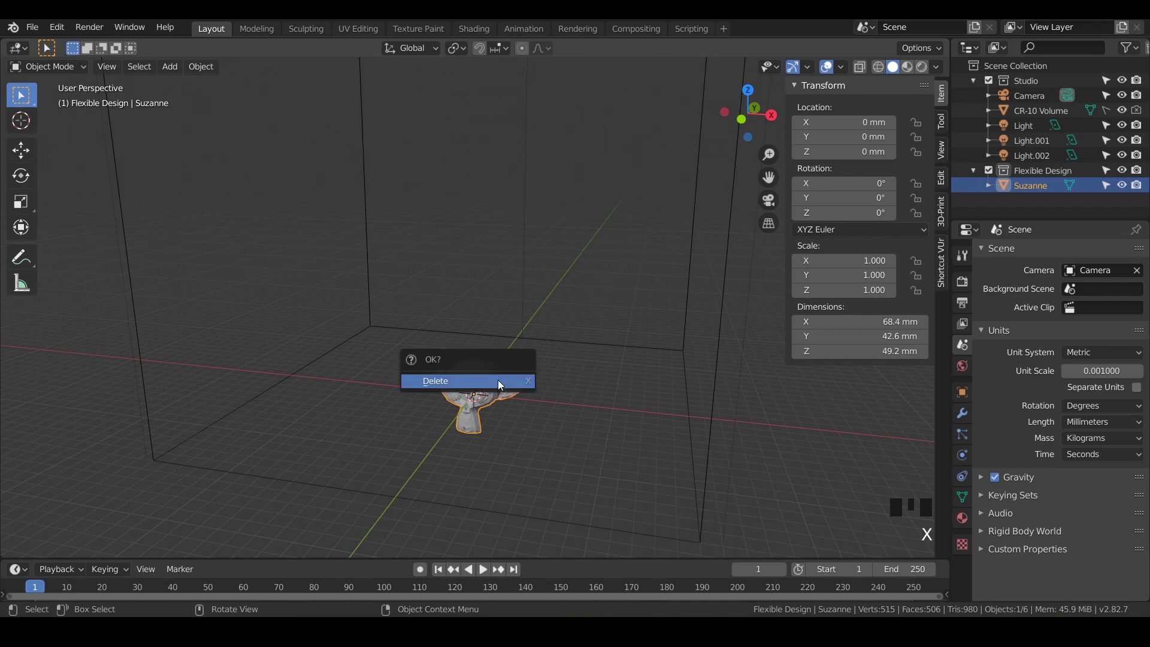
click(498, 380)
- Add a mesh cube at the origin with Size set to 25 mm
key(shift)
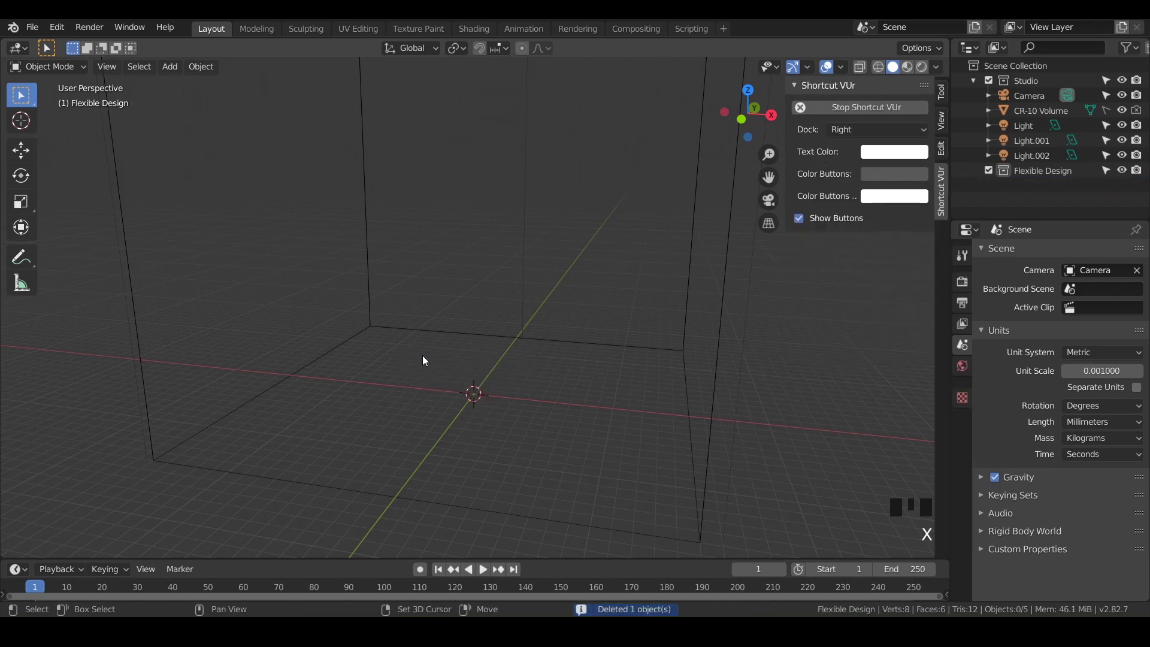
key(shift+a)
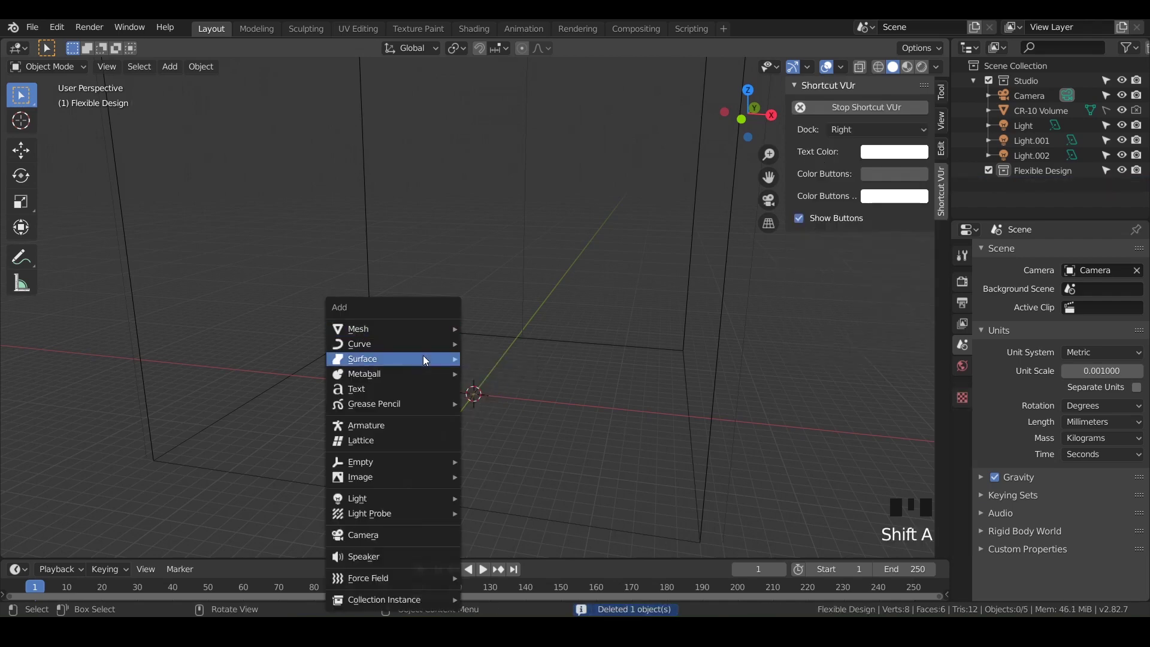
mouse_move(423, 326)
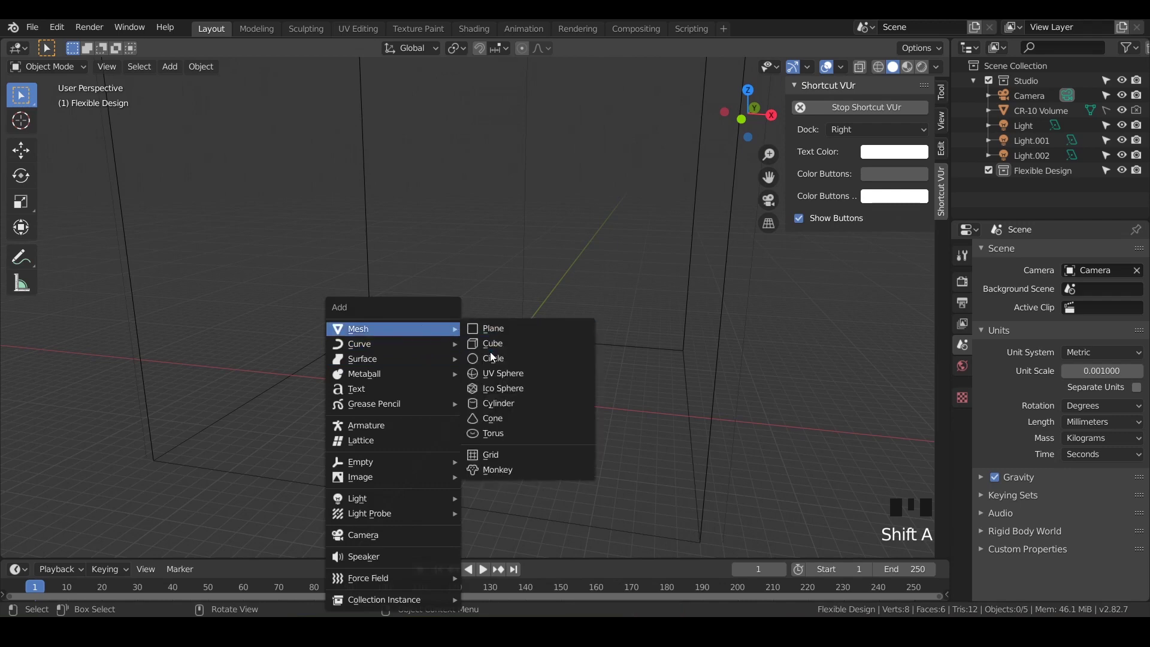
click(501, 346)
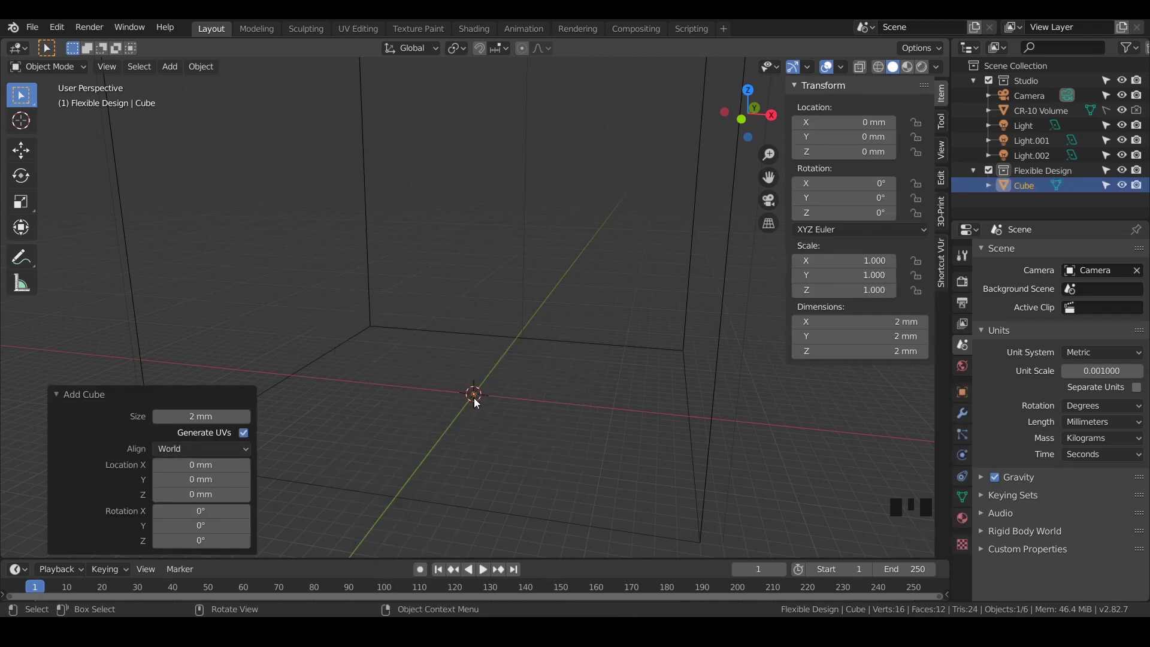
click(201, 418)
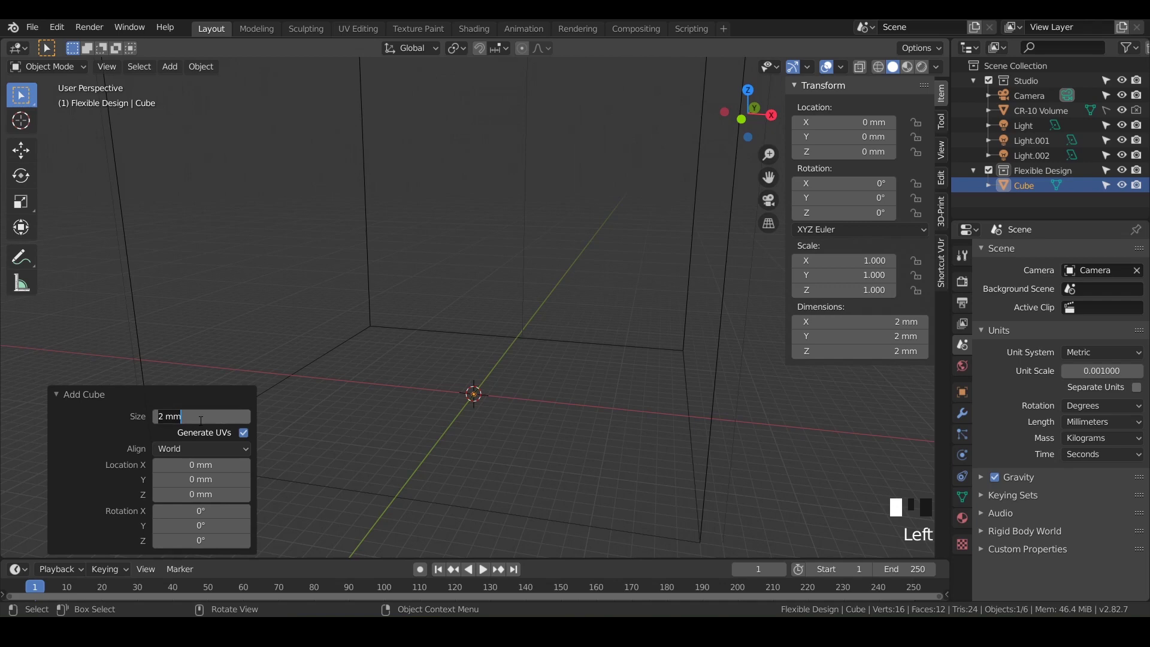
key(Return)
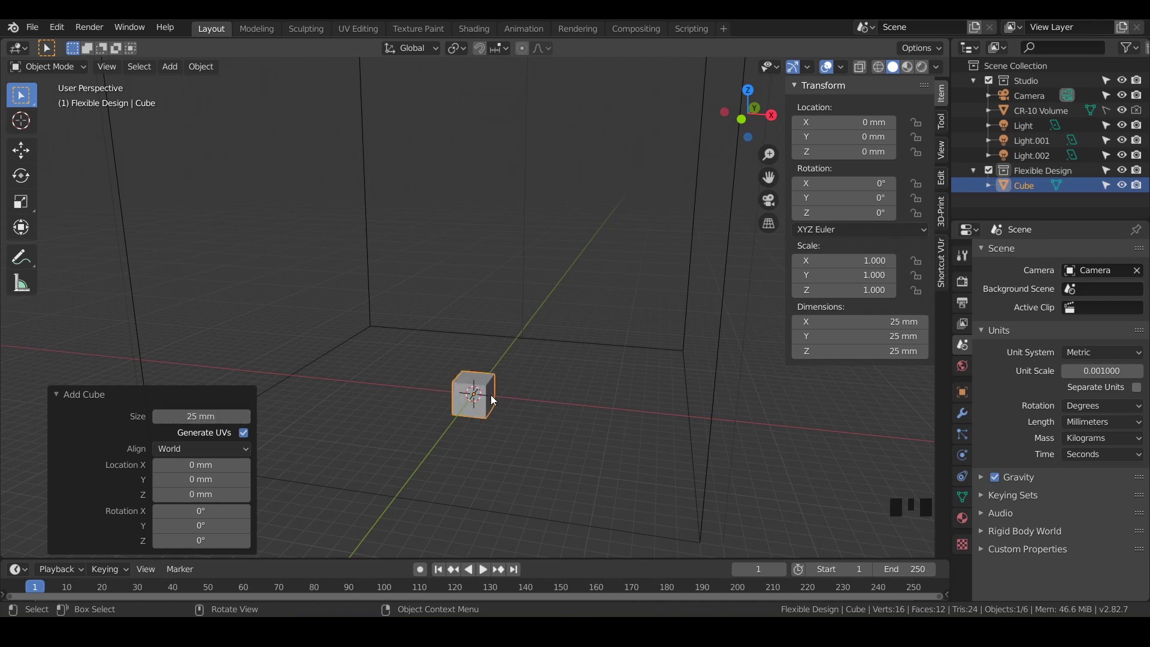
- Frame the 25 mm cube so it fills the viewport, showing its corner and top
click(466, 412)
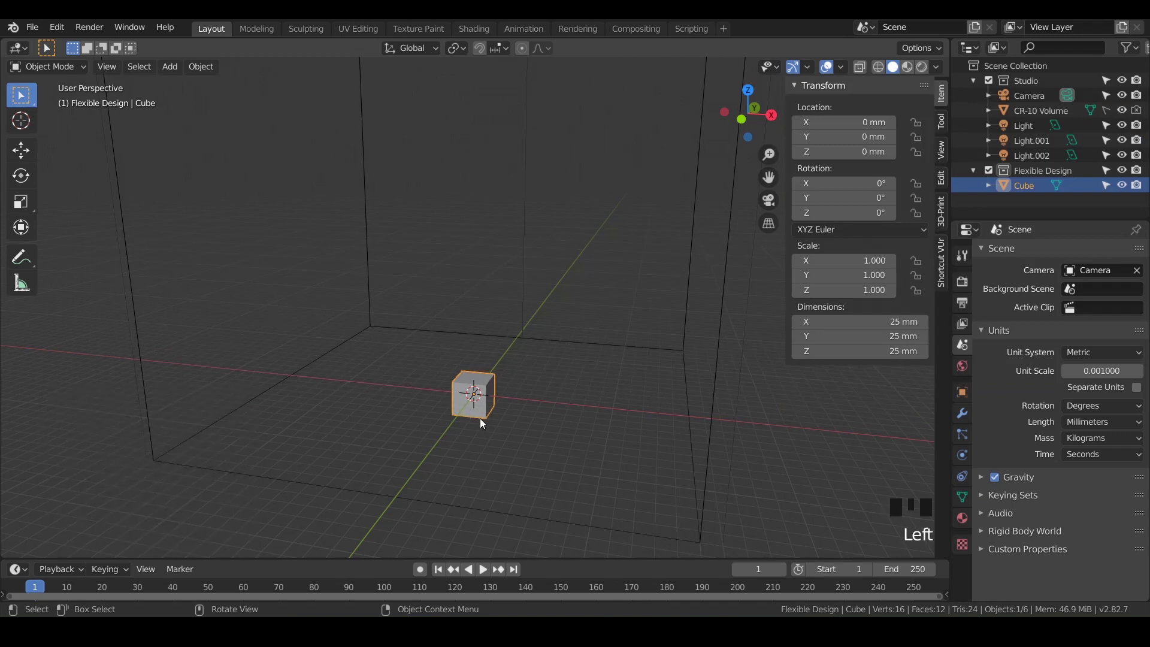
shift+middle_drag(480, 418, 483, 364)
scroll(485, 362, up, 4)
scroll(483, 358, up, 1)
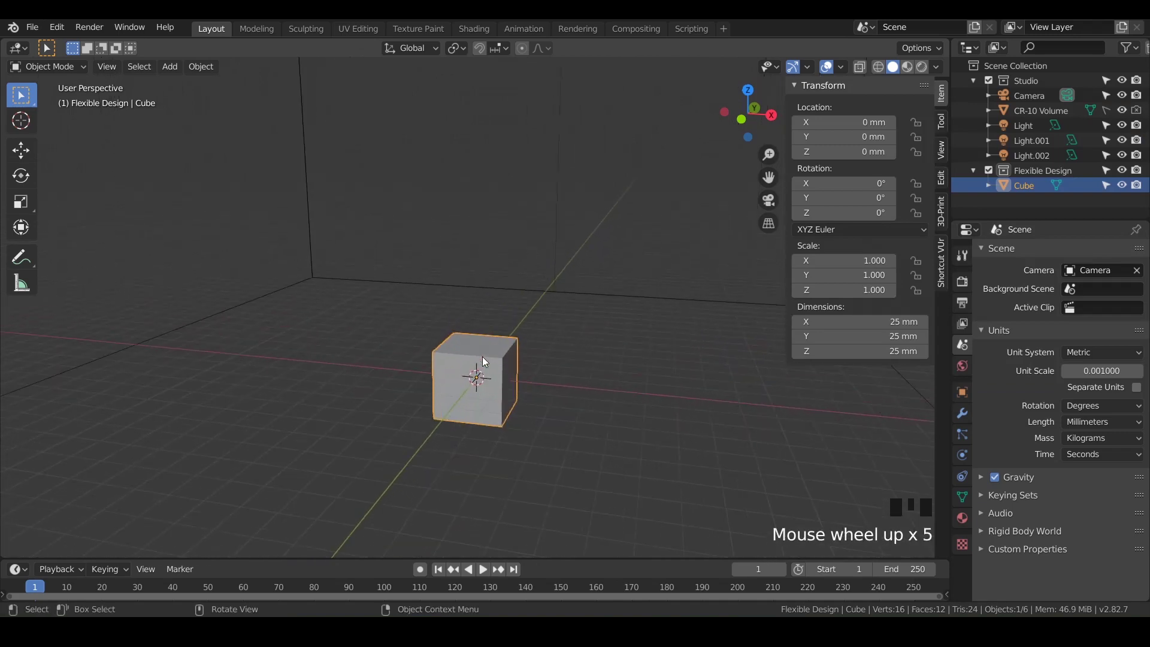
key(KP_Decimal)
scroll(483, 358, down, 2)
mouse_move(484, 361)
middle_down()
mouse_move(487, 387)
mouse_move(419, 383)
mouse_move(510, 364)
mouse_move(459, 345)
mouse_move(467, 367)
mouse_move(490, 364)
middle_up()
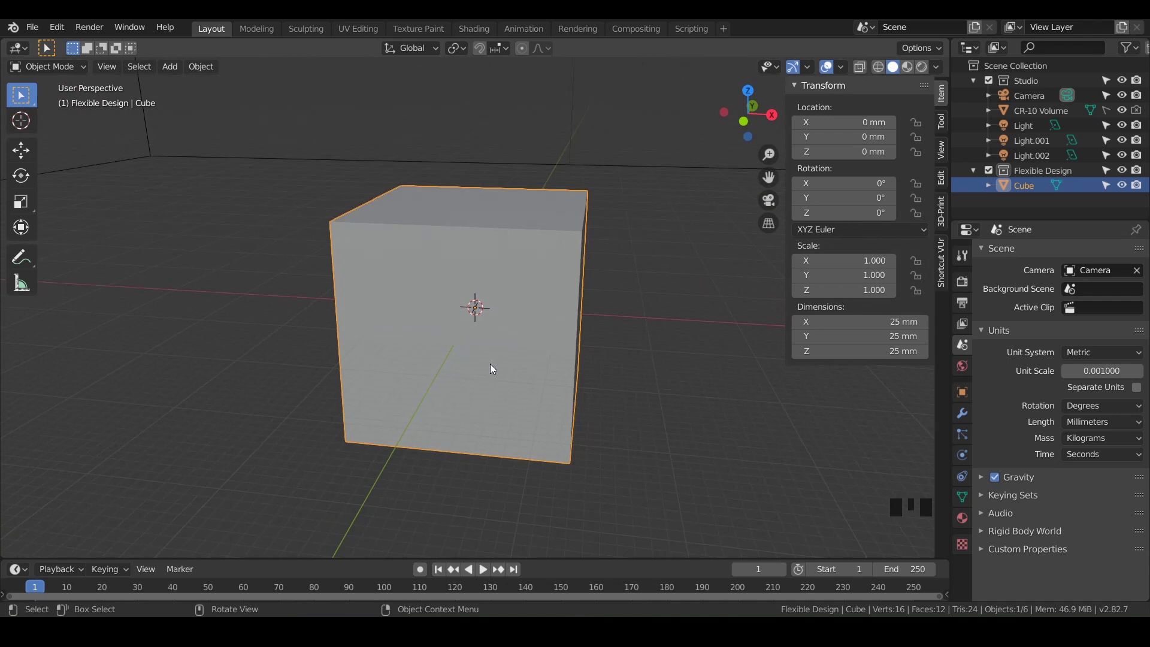
- Apply a level 5 Subdivision Surface to round the cube into a sphere and review its modifier
key(ctrl)
key(ctrl+5)
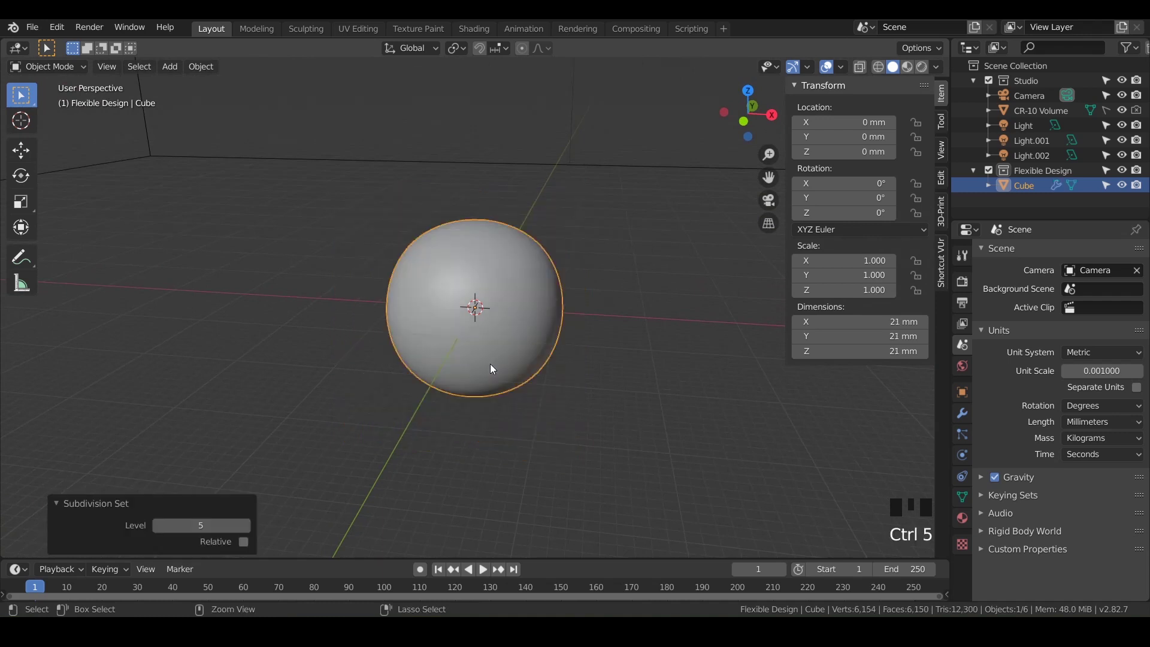
click(963, 414)
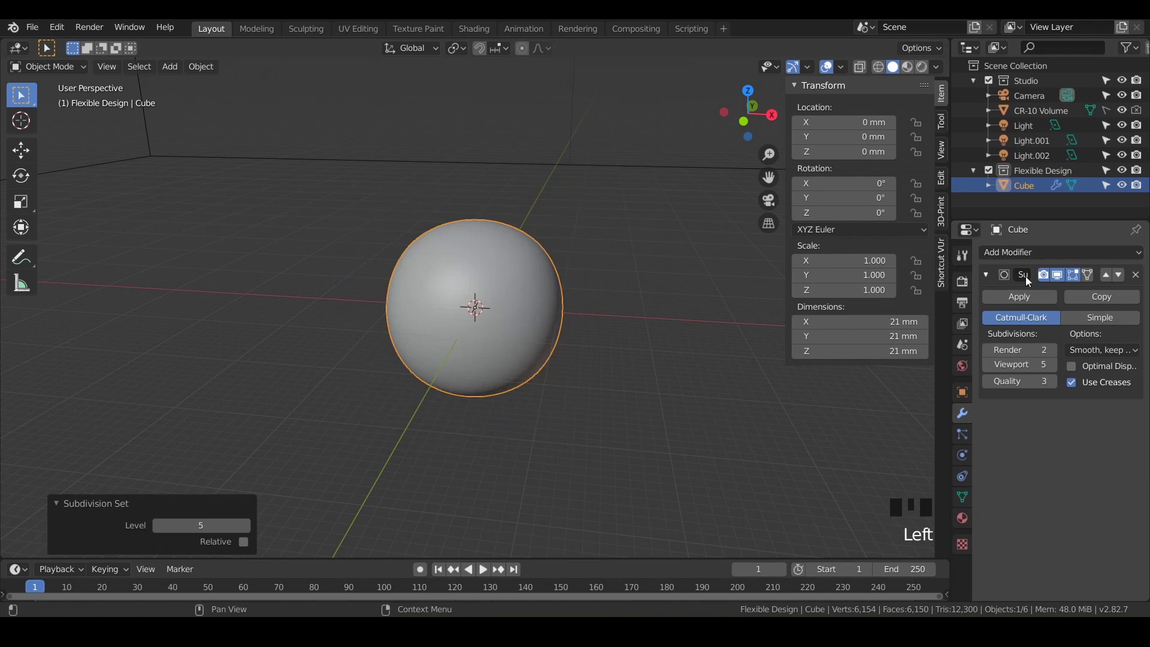
click(1033, 254)
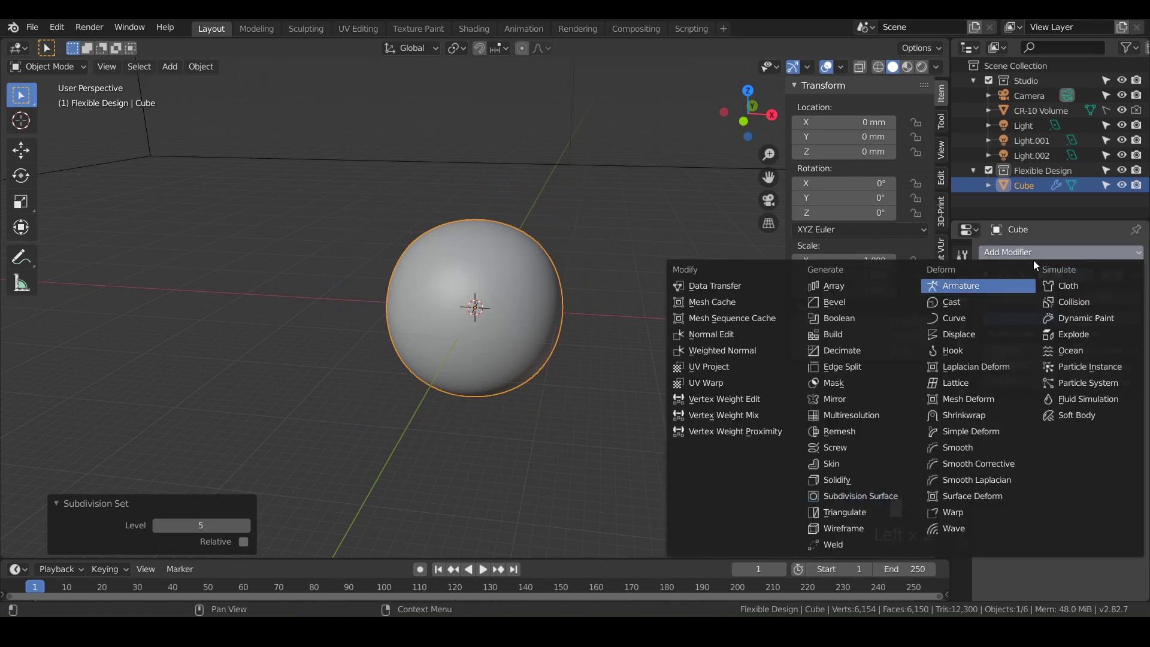
click(1038, 238)
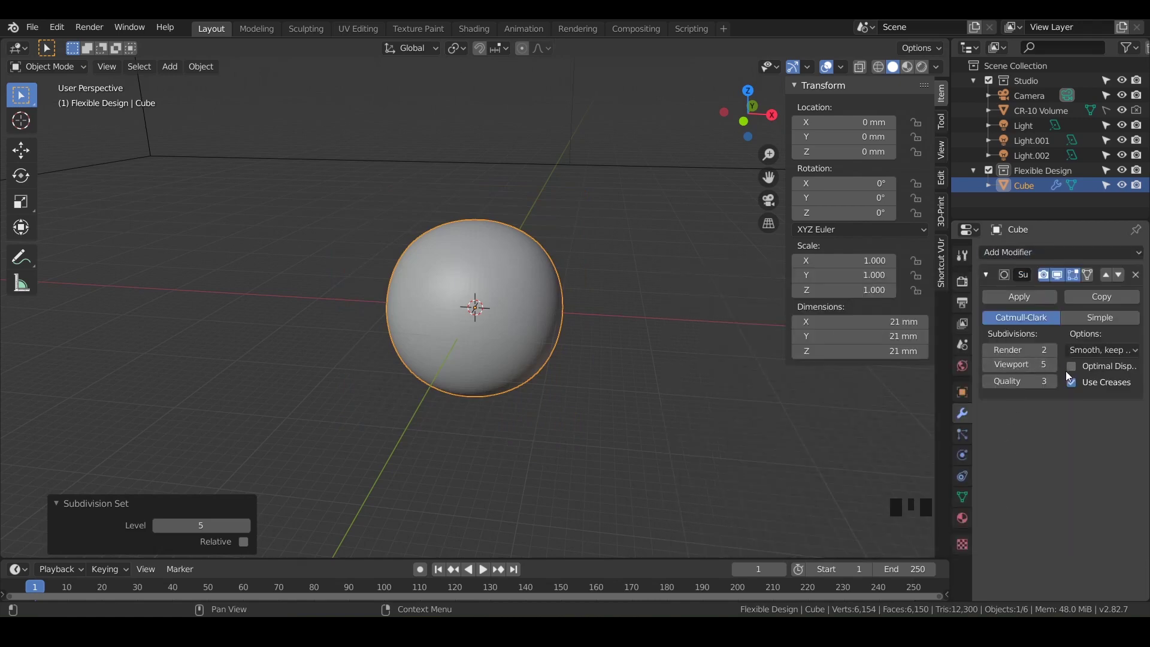
- Turn on the Wireframe viewport overlay and frame the sphere, briefly checking its mesh in Edit Mode
click(841, 67)
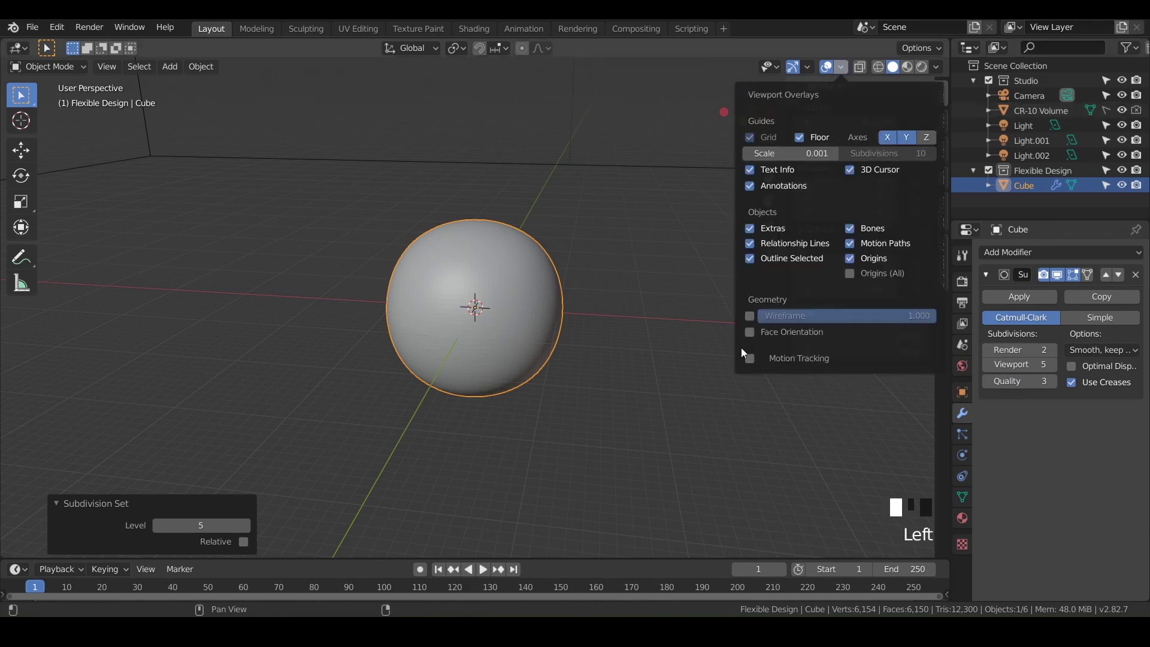
click(749, 315)
key(KP_Decimal)
scroll(464, 305, up, 3)
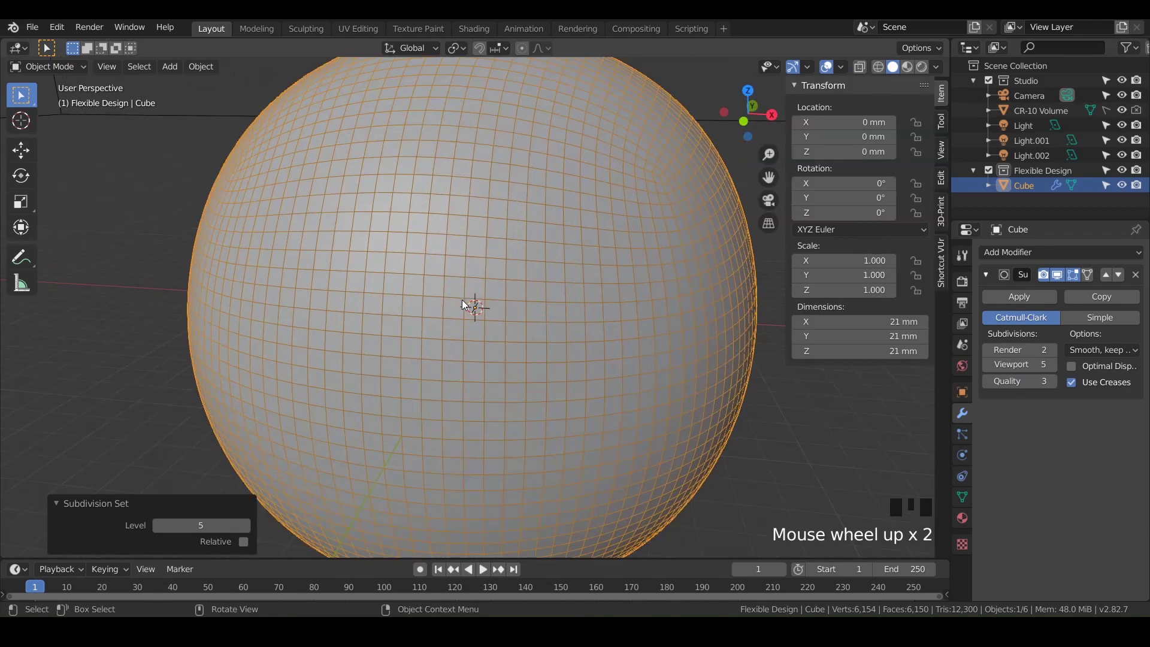
scroll(465, 305, down, 3)
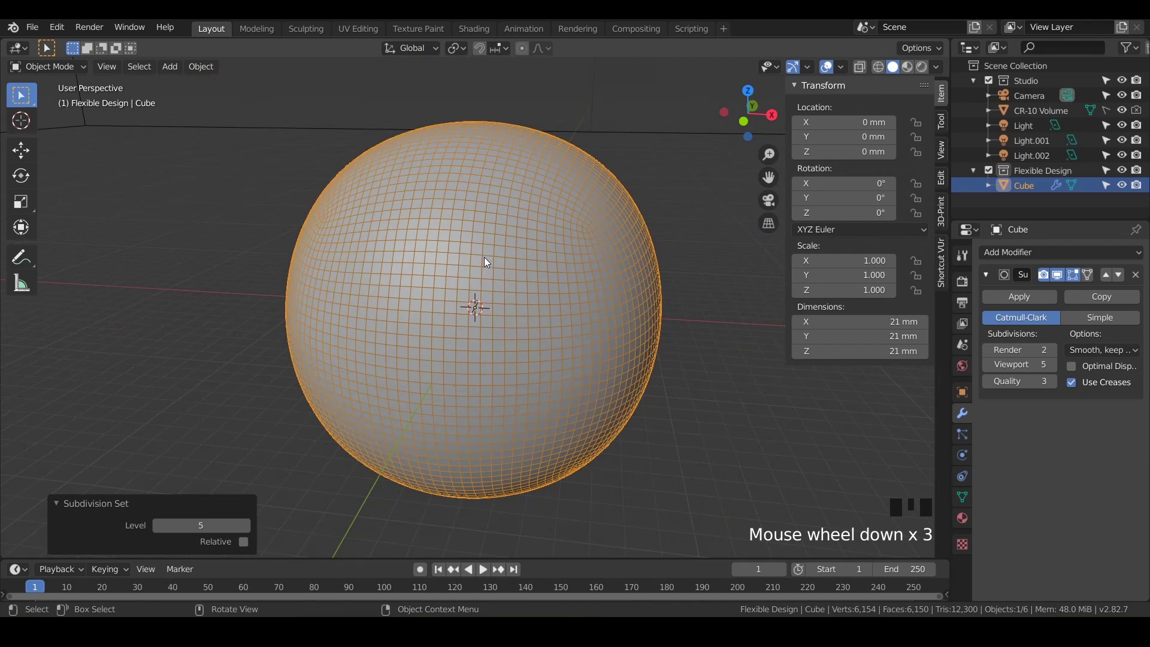
key(Tab)
key(Tab)
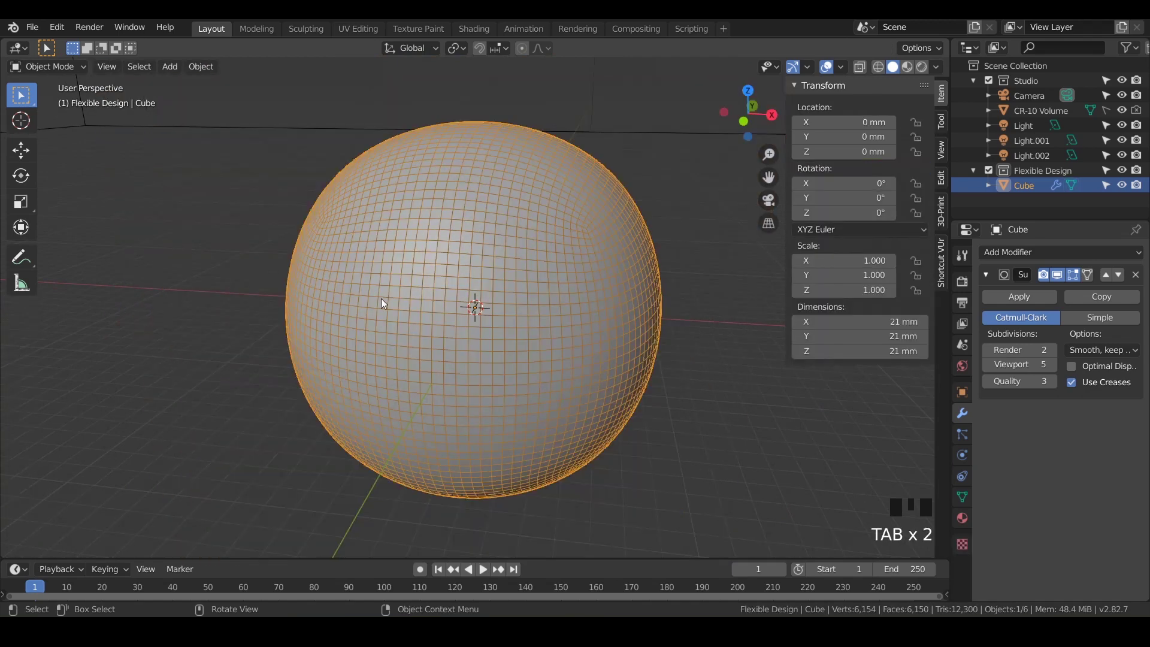
key(alt)
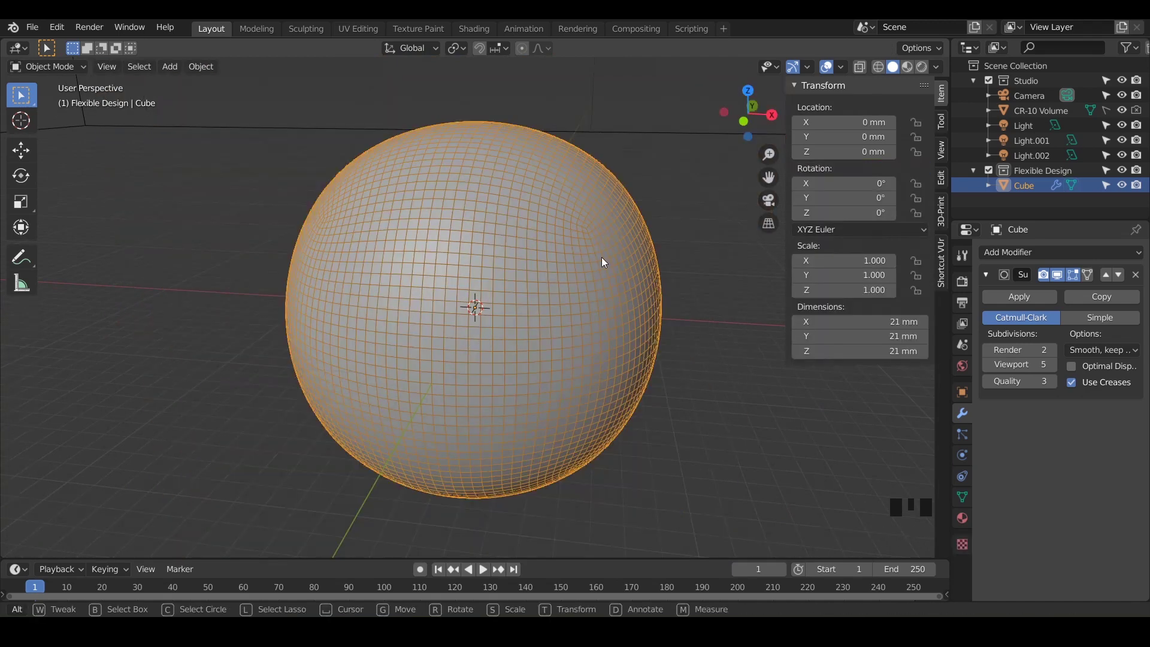
- Rename the Cube object to 'Snowman' in the Outliner and switch to front view
click(1019, 185)
double_click(1019, 185)
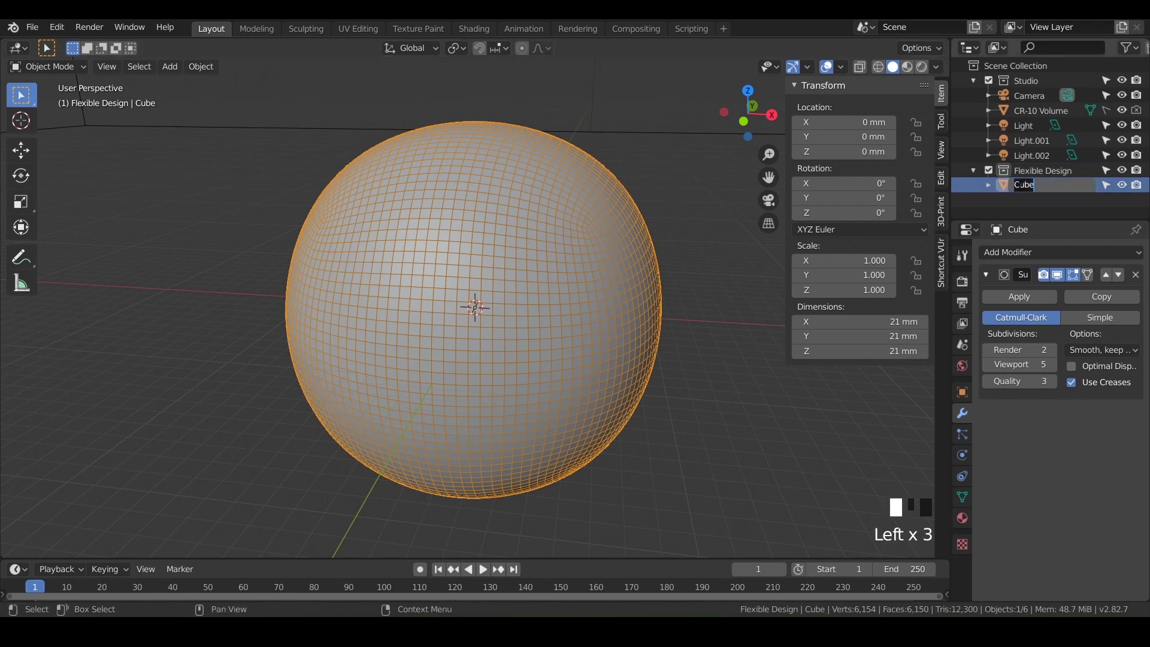
text(Sho)
text(wman)
key(Return)
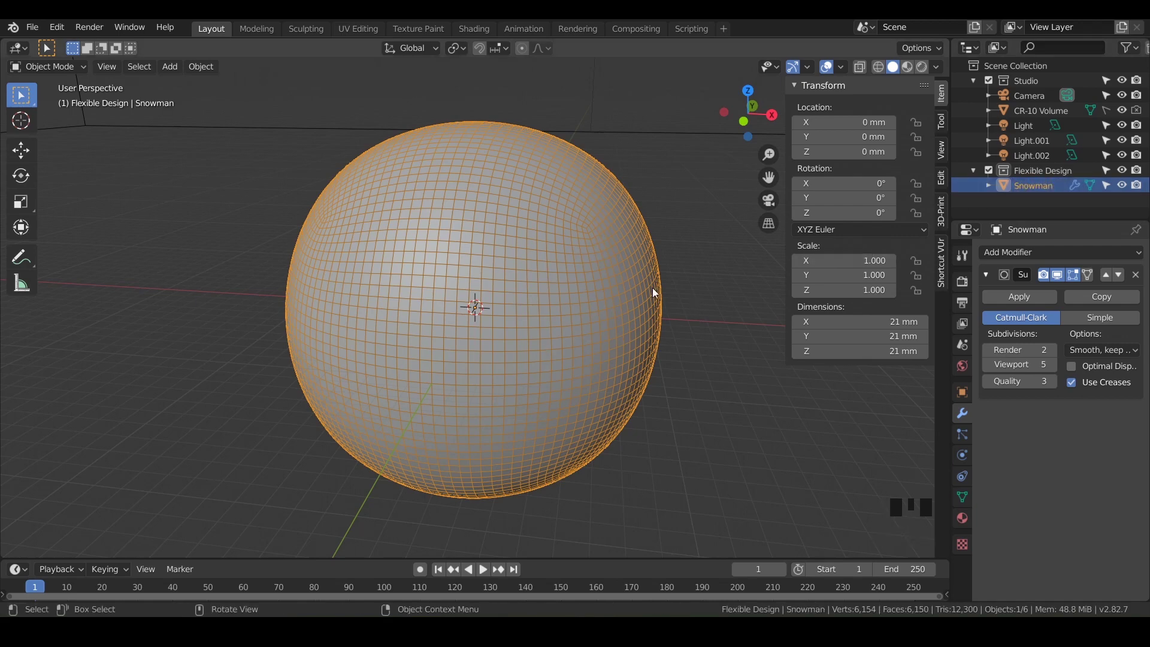
scroll(584, 336, down, 2)
middle_drag(583, 330, 603, 405)
key(KP_1)
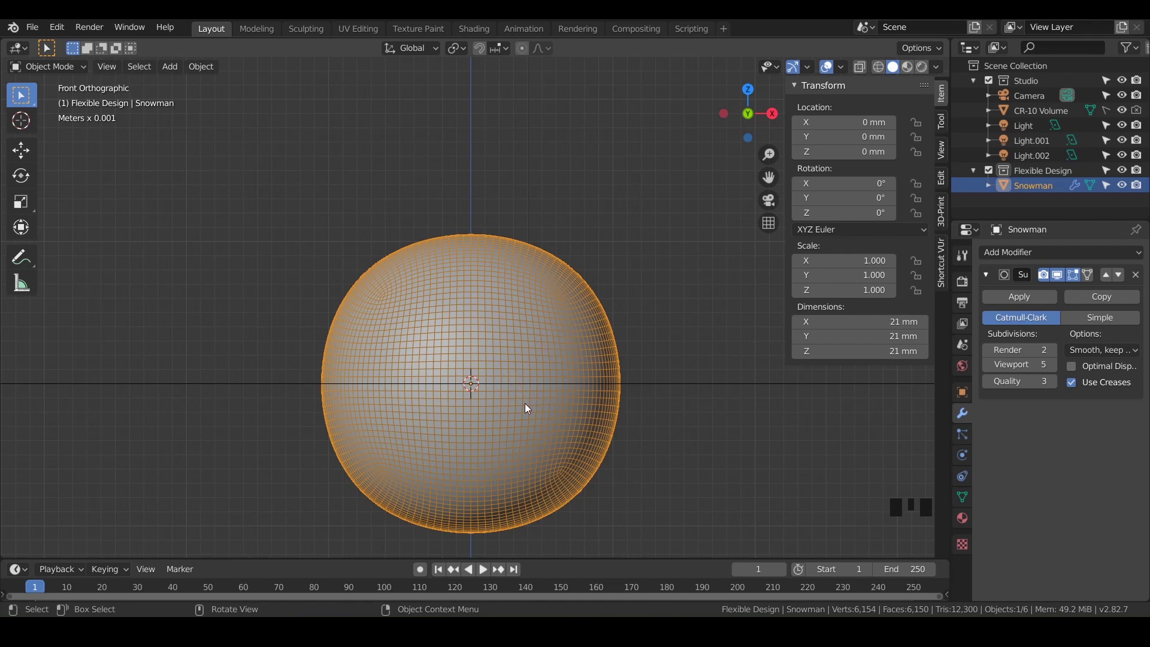
- Duplicate the sphere upward as the middle ball, scaled to about 0.77
key(shift+d)
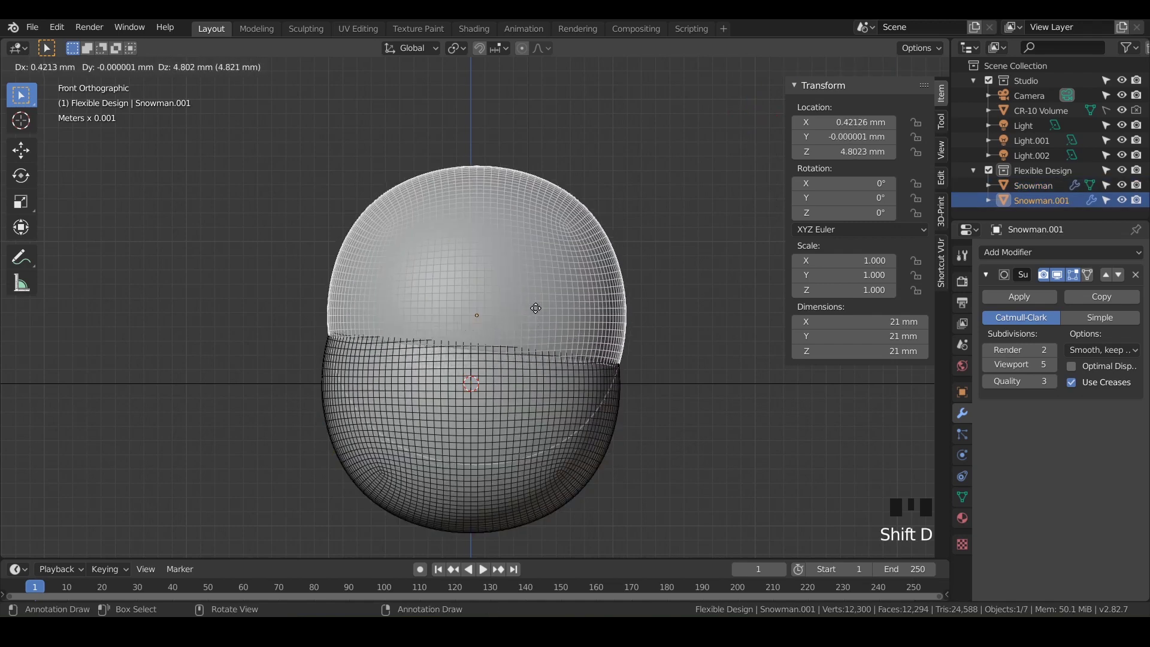
key(z)
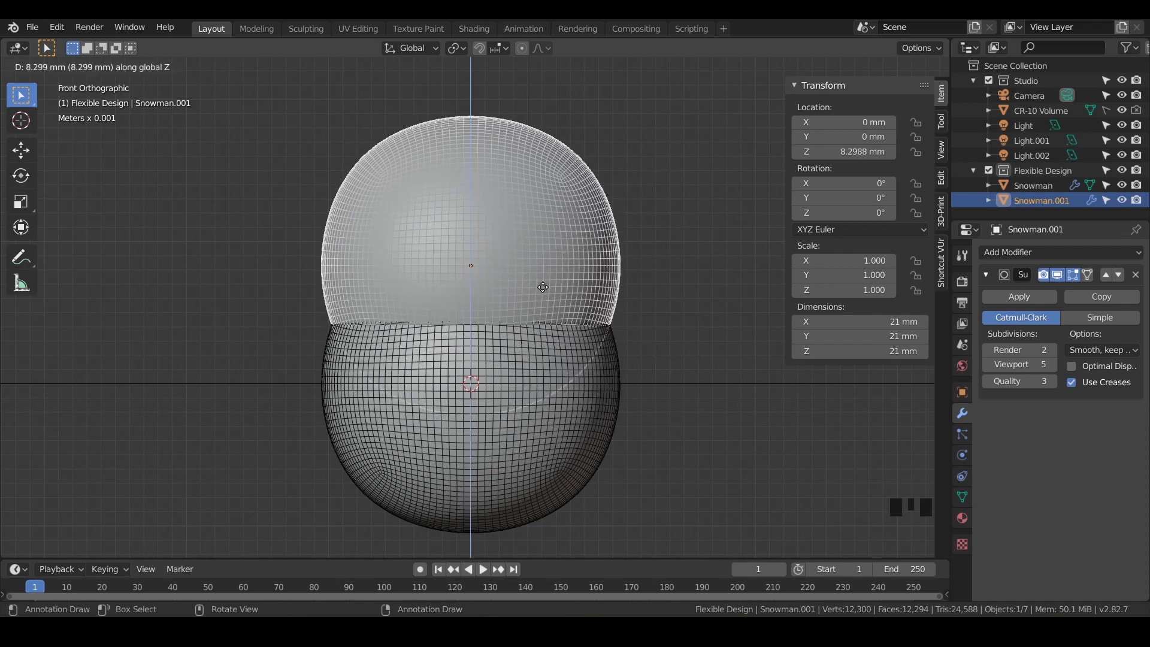
click(612, 246)
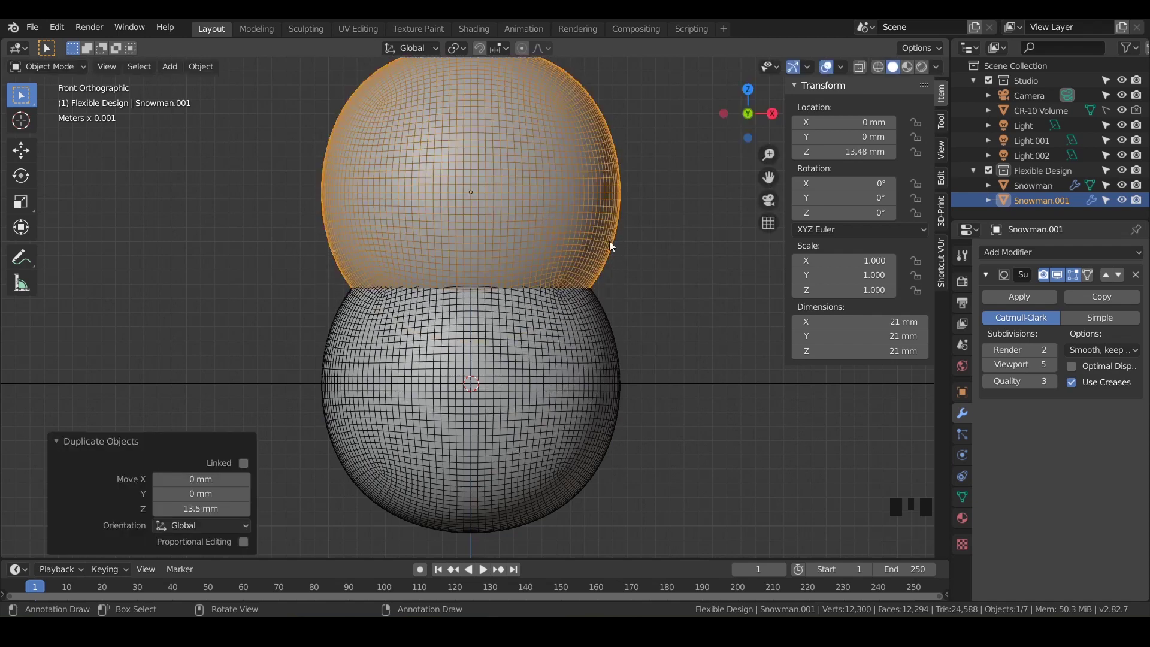
key(s)
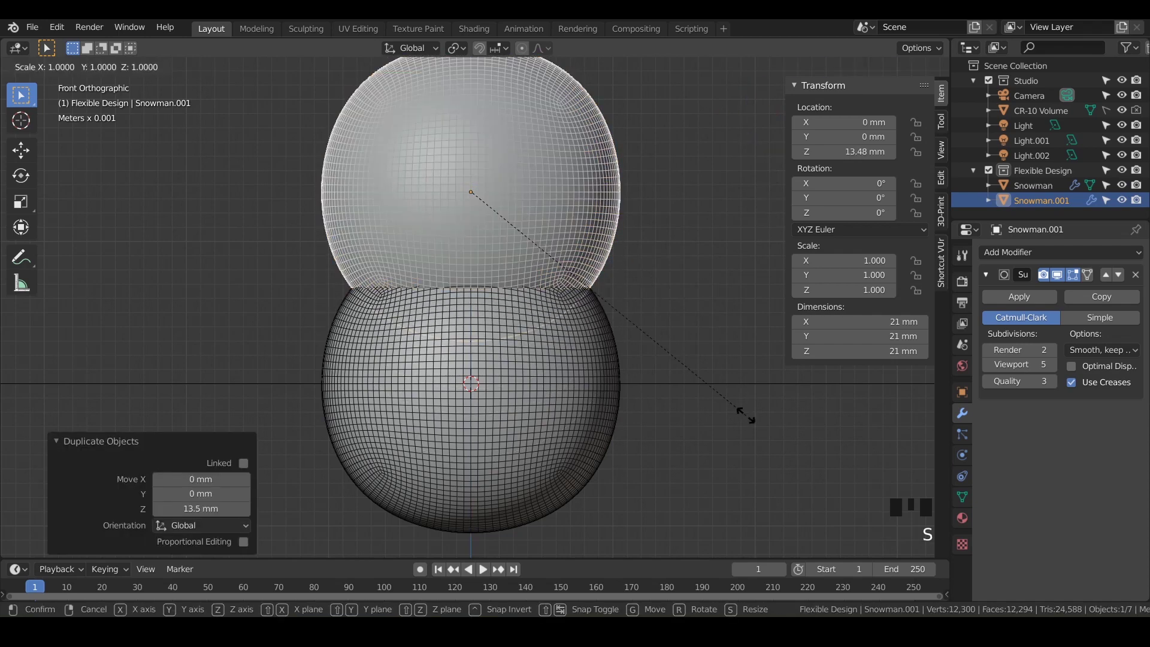
click(687, 367)
key(g)
key(z)
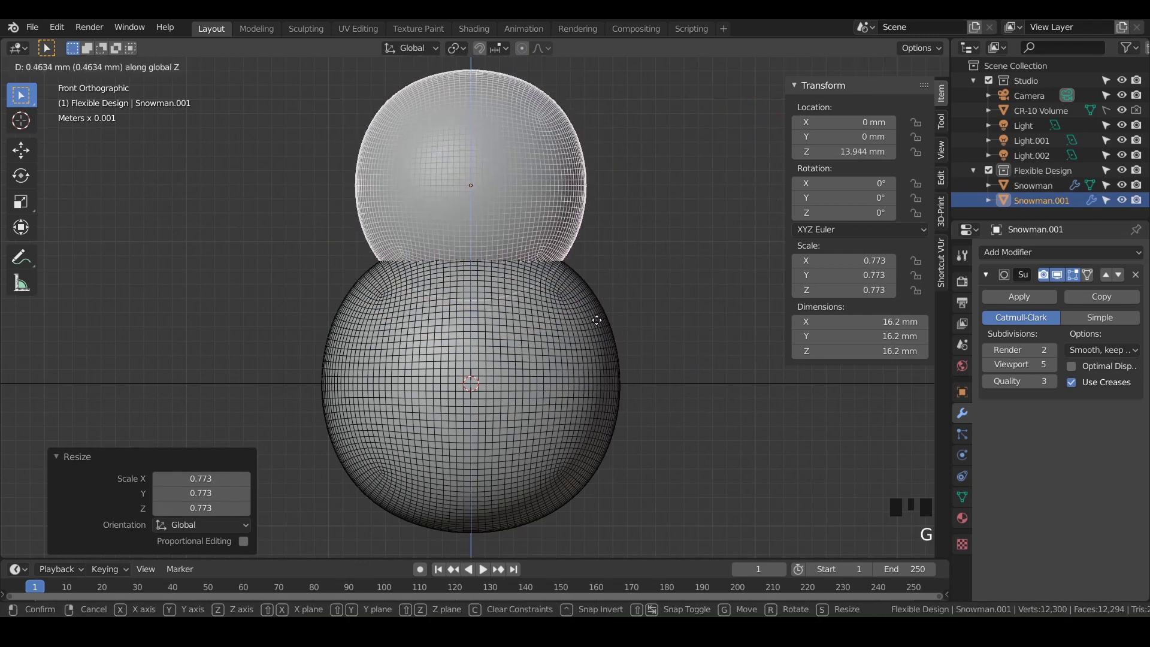
click(599, 321)
scroll(580, 390, down, 3)
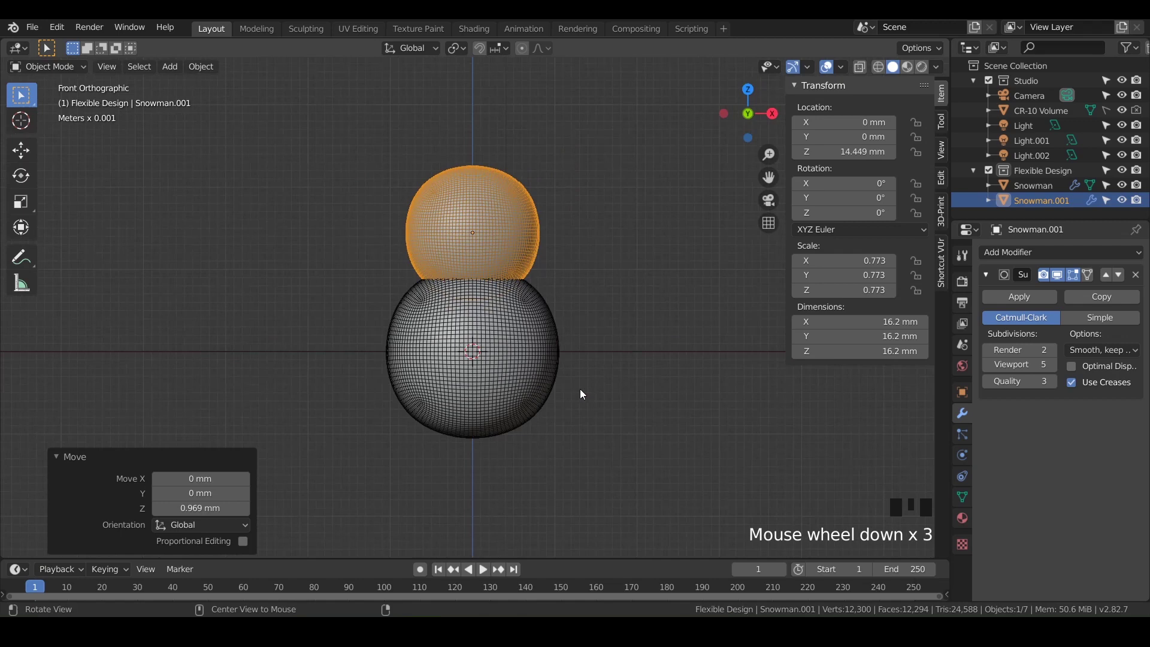
shift+middle_drag(580, 390, 587, 442)
- Duplicate the middle ball upward as the head, scaled to about 0.64 and lowered slightly
key(shift+d)
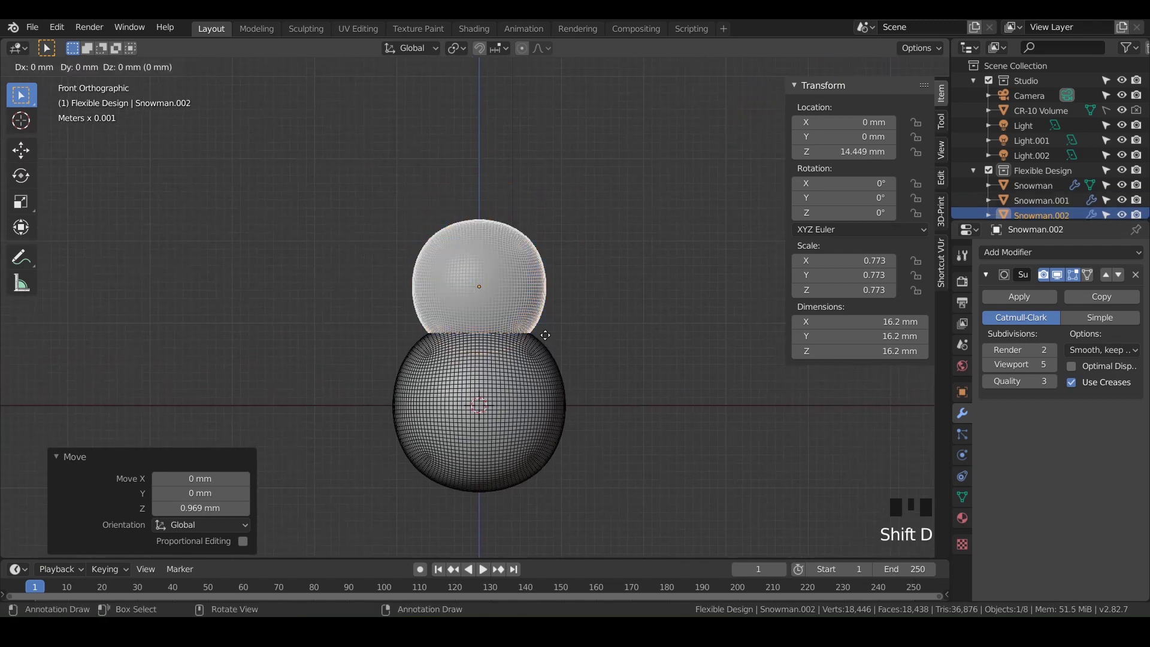
key(z)
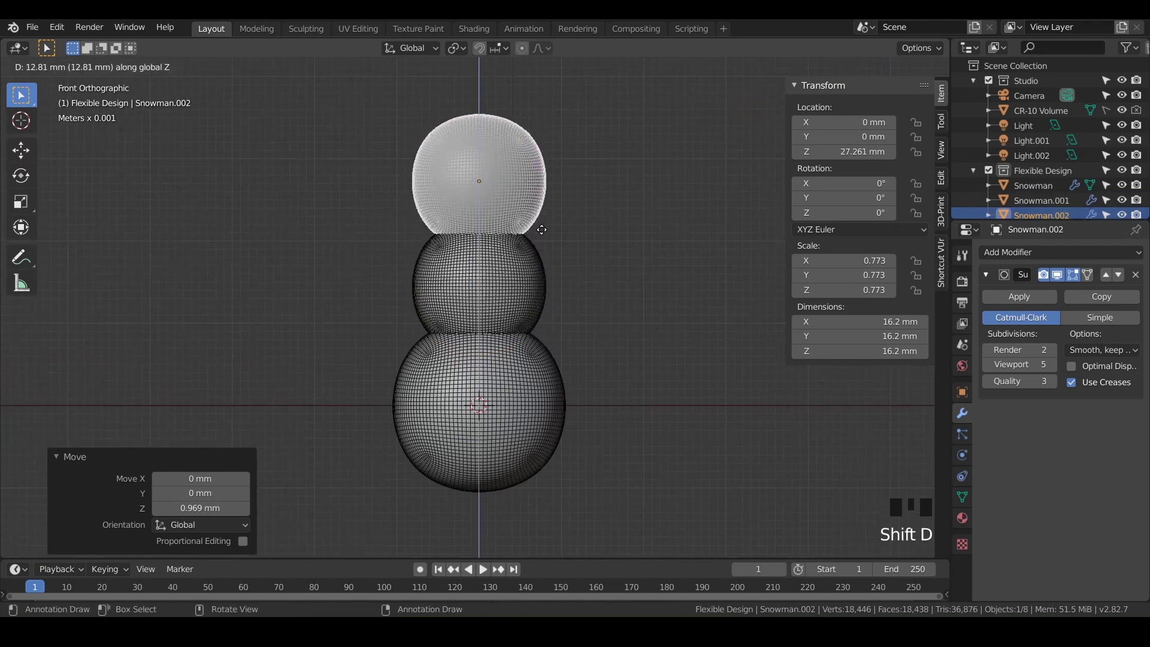
click(544, 243)
key(s)
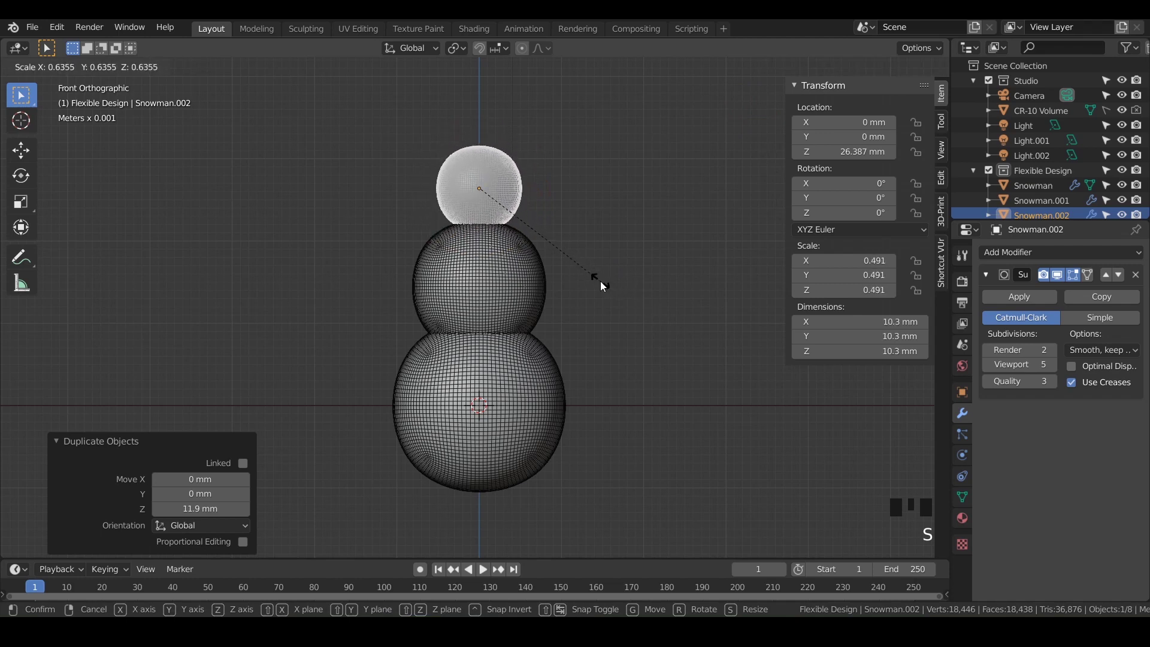
click(600, 281)
key(g)
key(z)
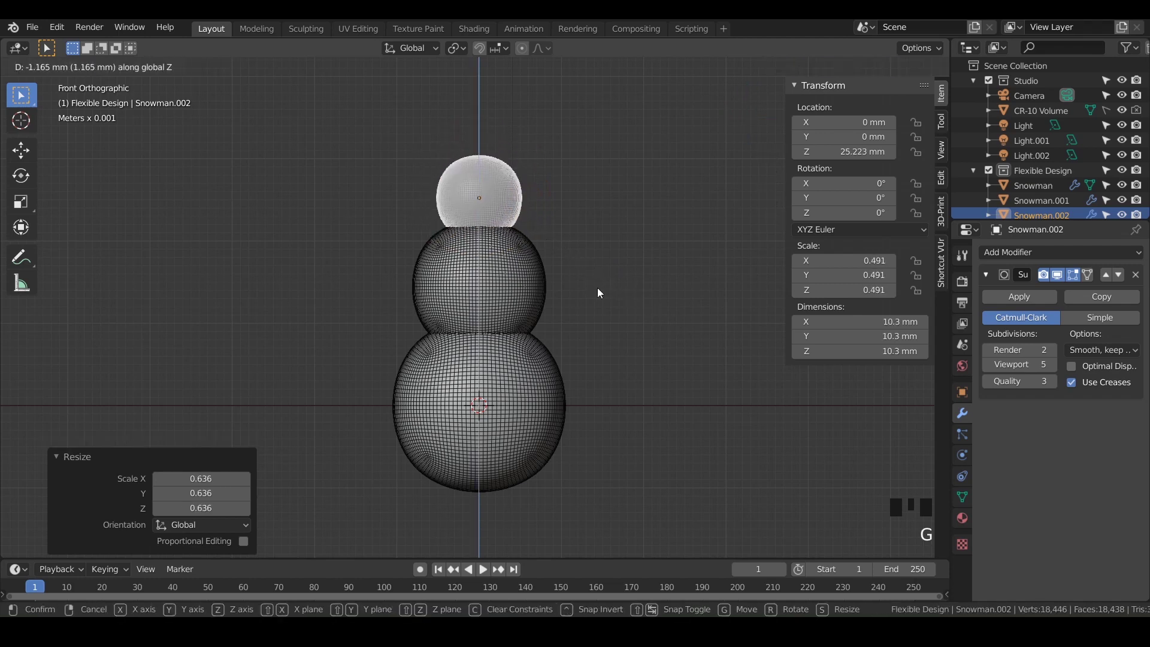
click(598, 287)
- Nudge the middle sphere slightly upward along Z, then deselect everything
click(538, 286)
key(g)
key(z)
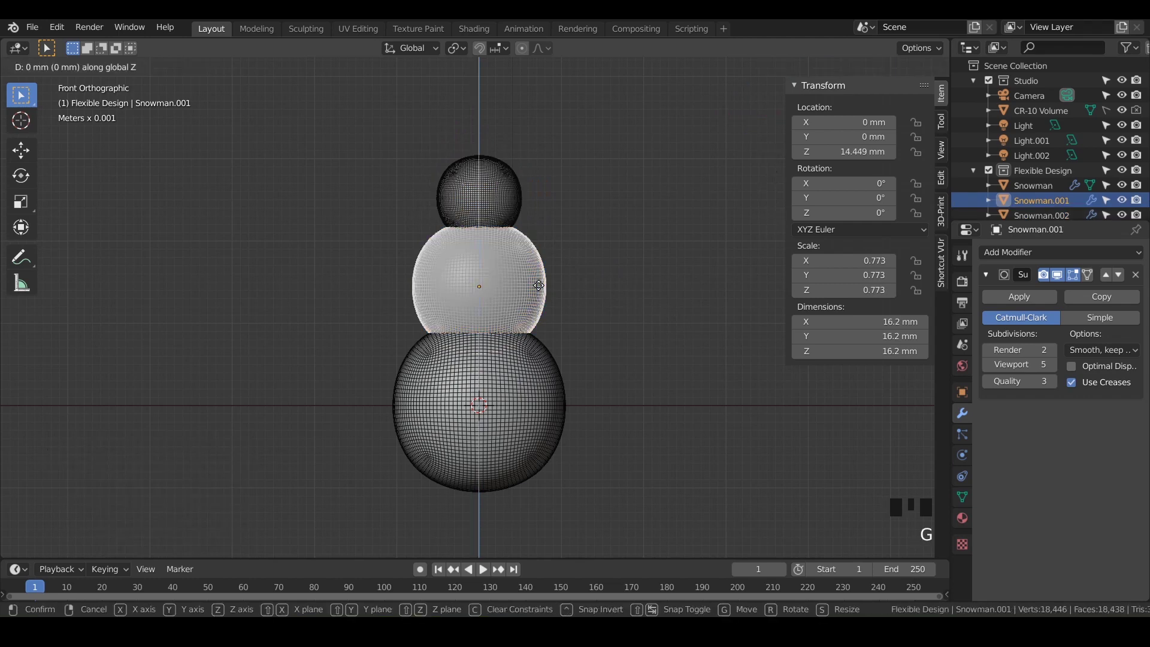
click(532, 289)
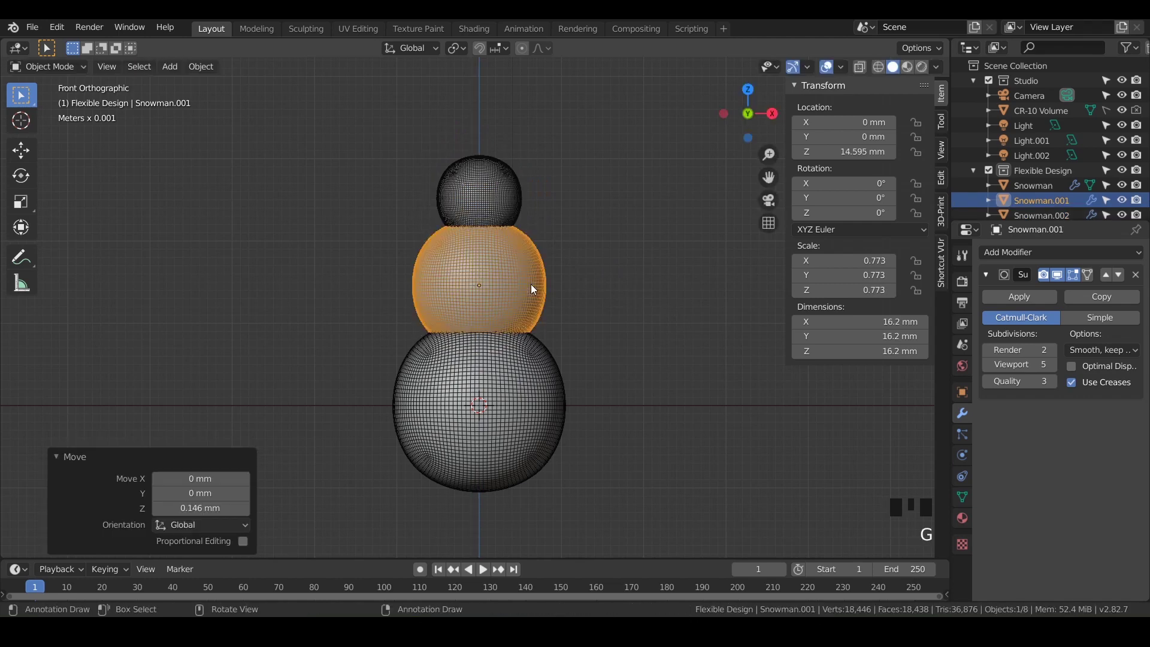
click(573, 315)
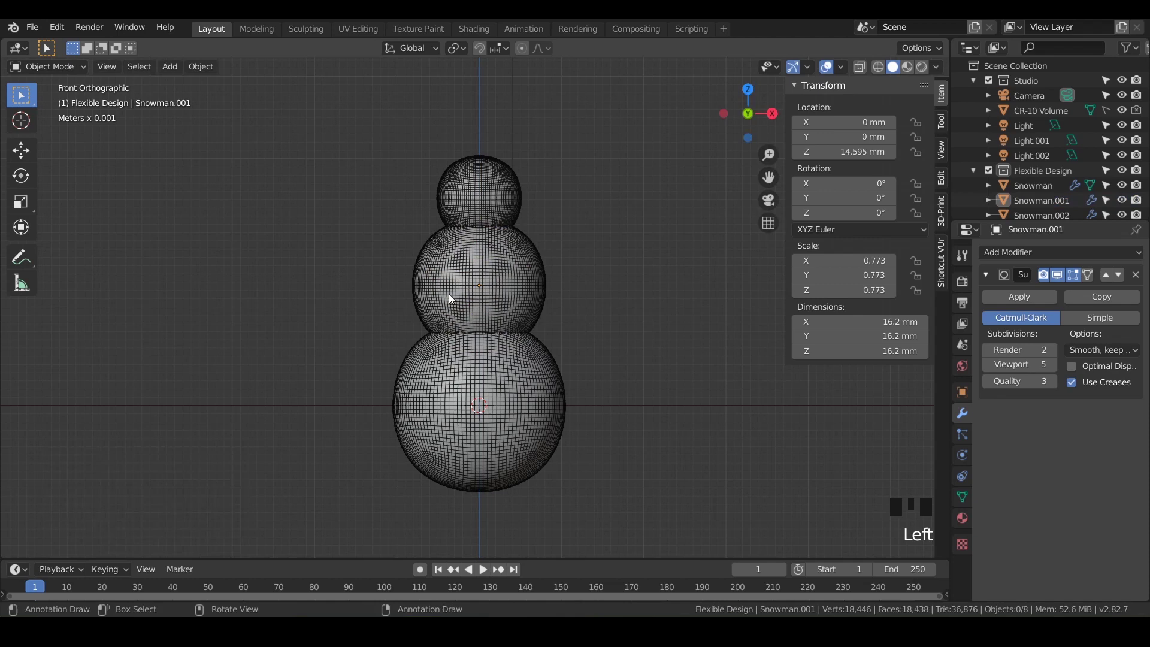
- Lower the middle and head spheres together by 1.18 mm along Z, then deselect
scroll(430, 404, up, 3)
click(507, 312)
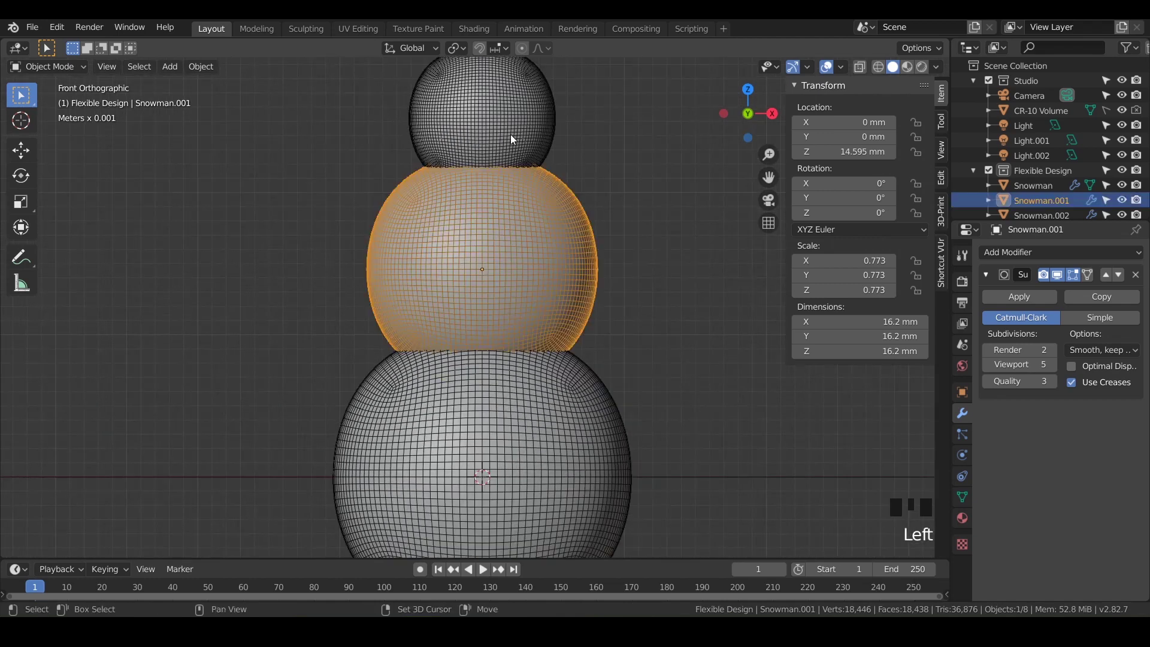
shift+click(511, 119)
key(g)
key(z)
click(509, 135)
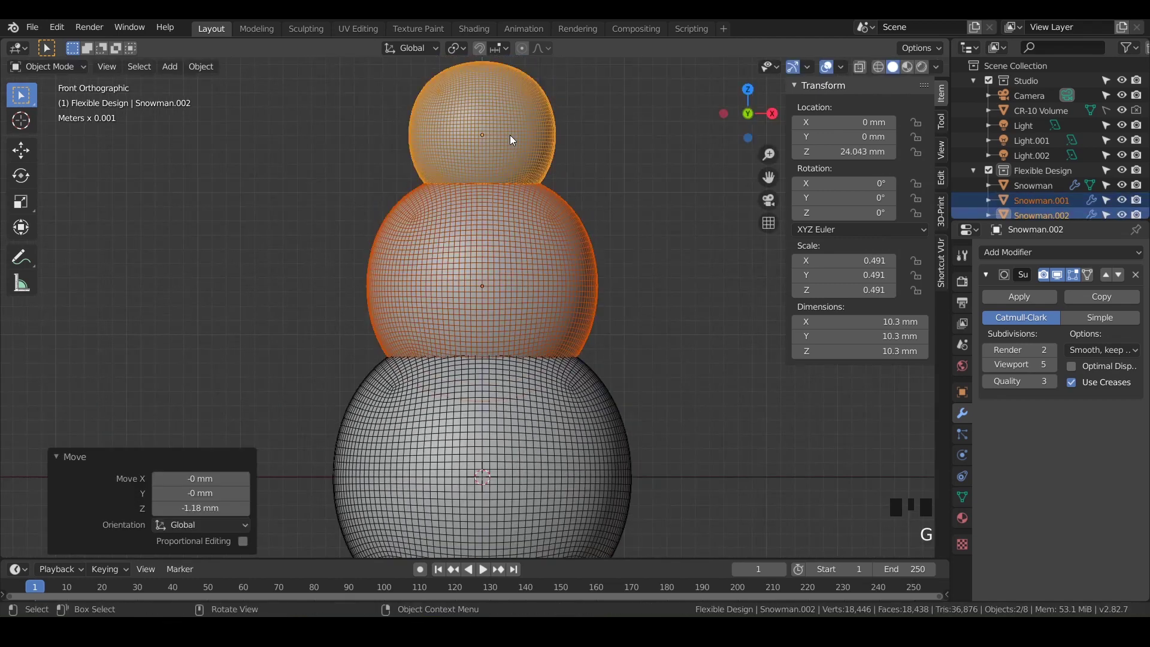
scroll(531, 232, down, 1)
shift+middle_drag(531, 233, 608, 221)
click(606, 223)
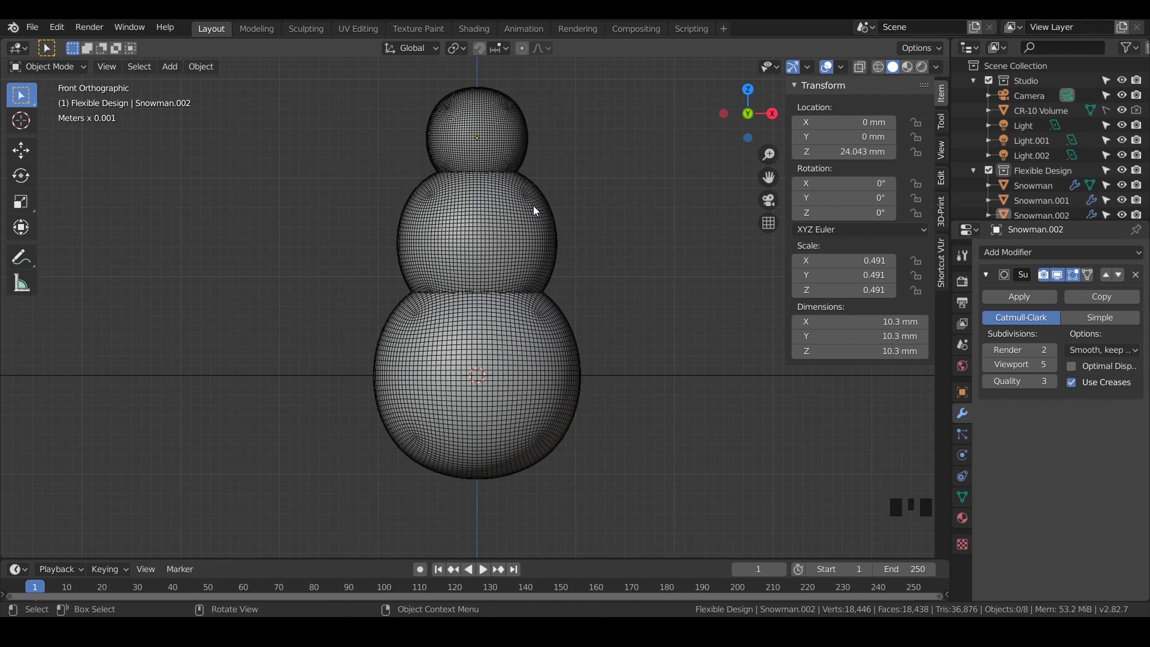
- Join the head, middle and bottom spheres into one 21 × 21 × 39.7 mm Snowman object
click(497, 138)
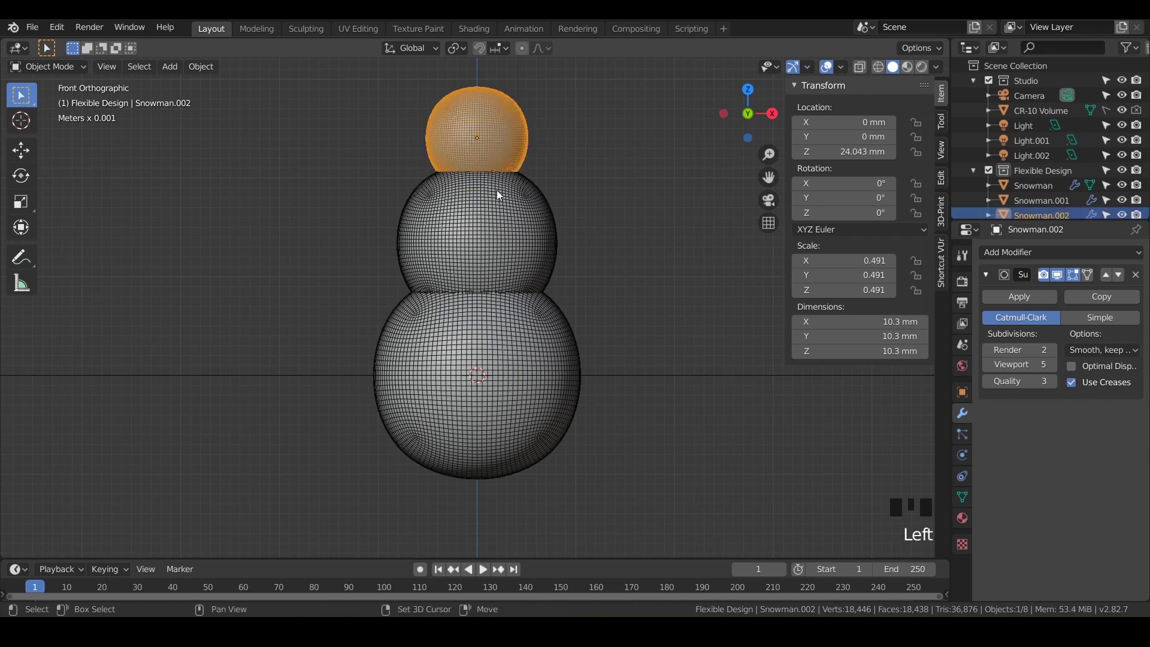
shift+click(495, 202)
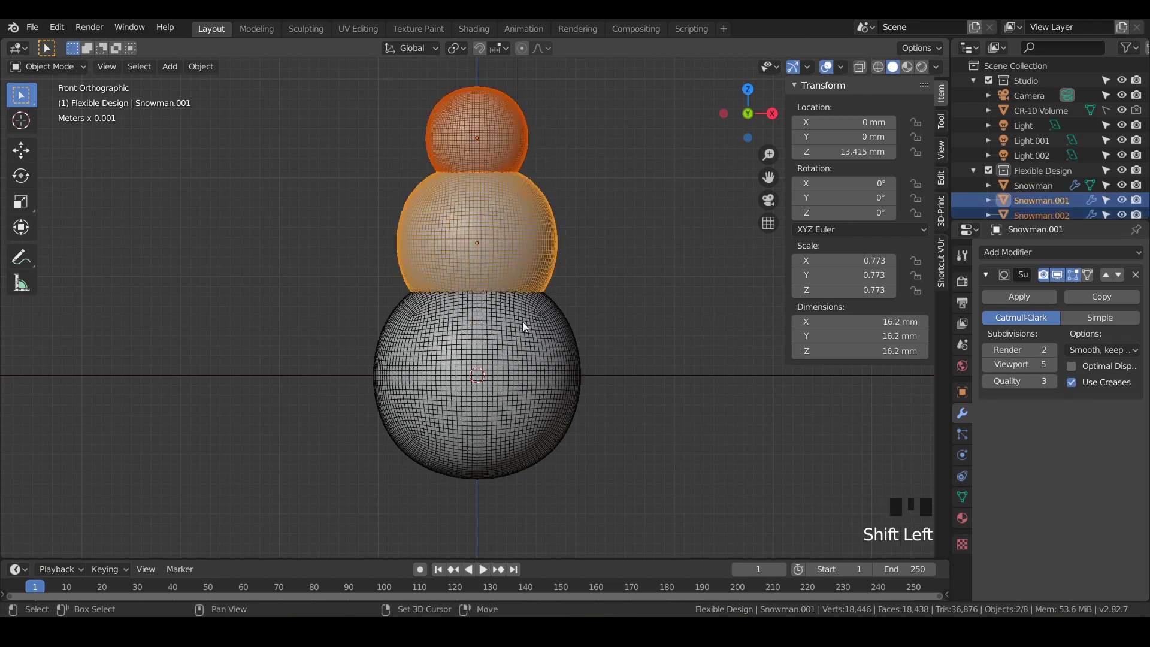
shift+click(519, 355)
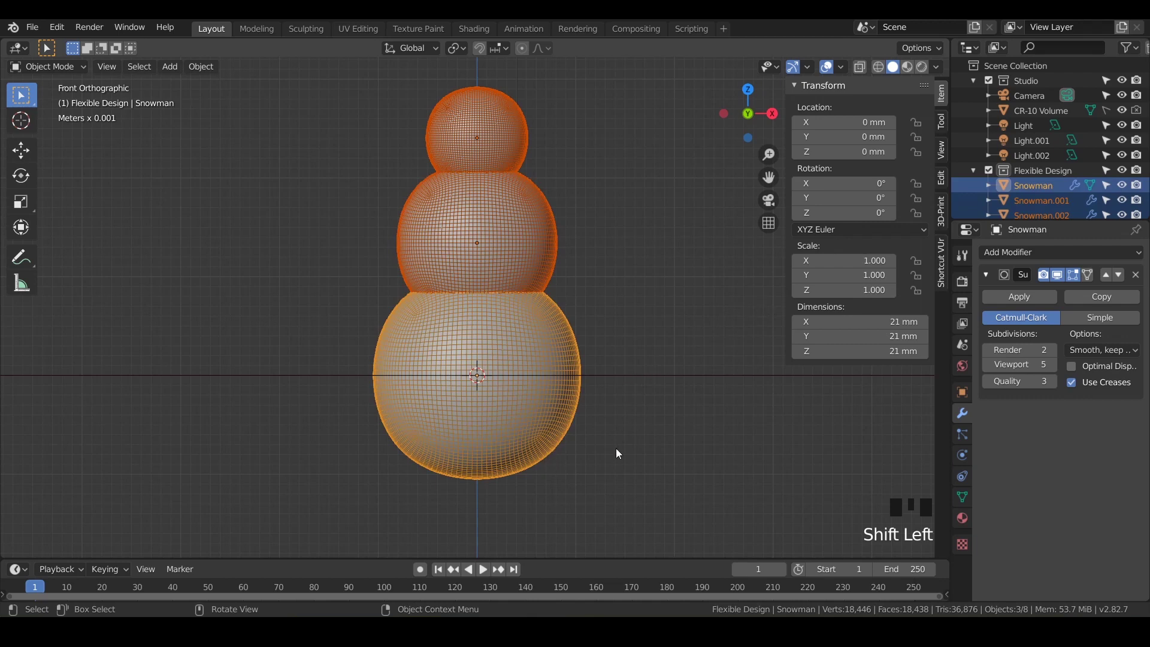
key(ctrl)
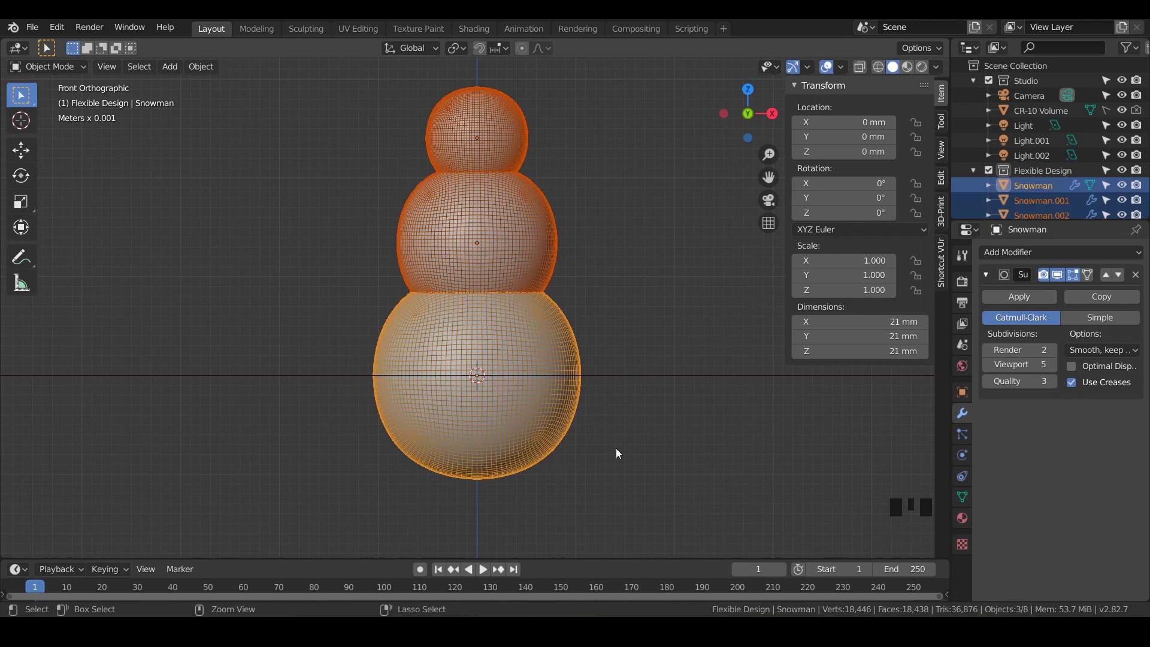
key(shift+ctrl+KP_Add)
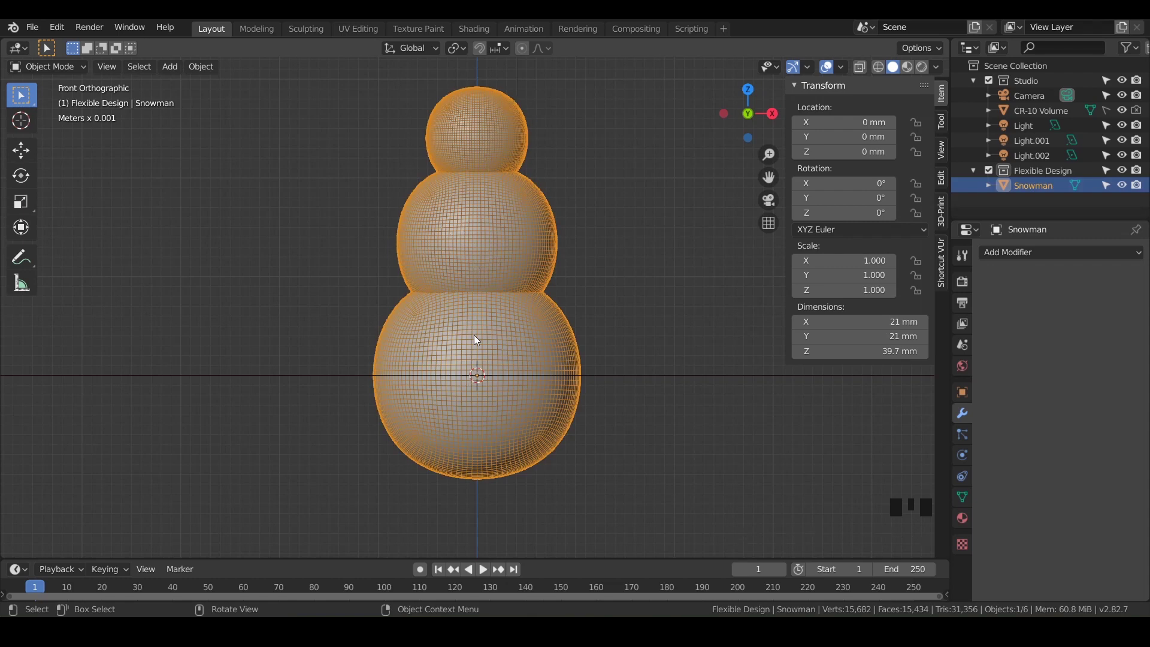
key(g)
right_click(527, 343)
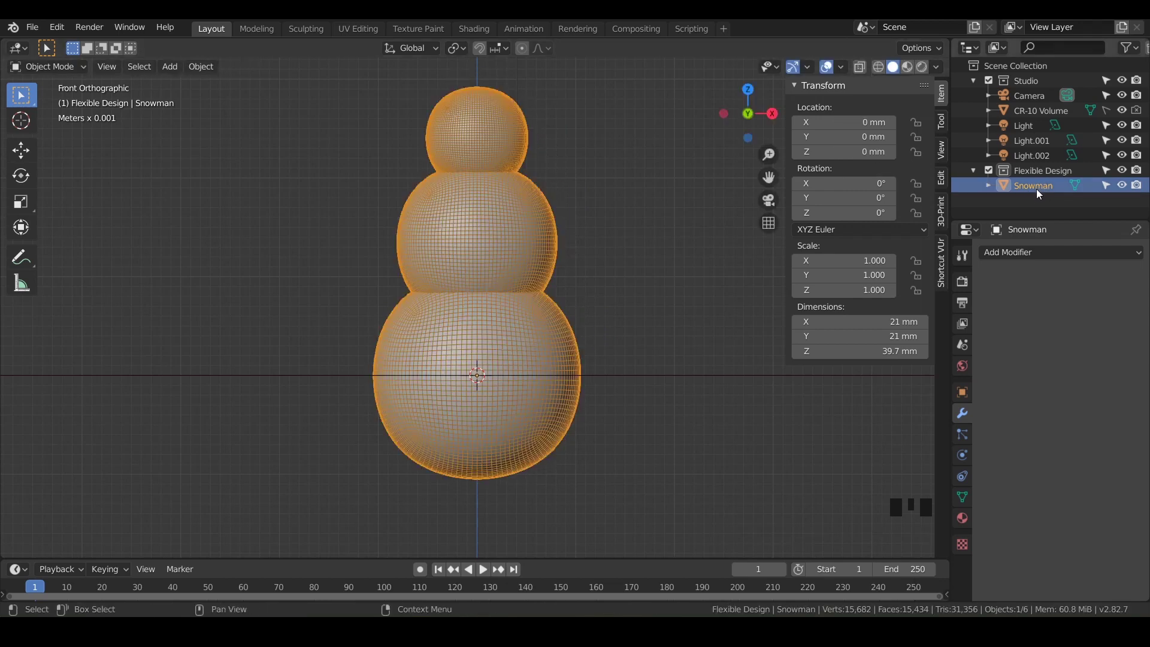
key(Tab)
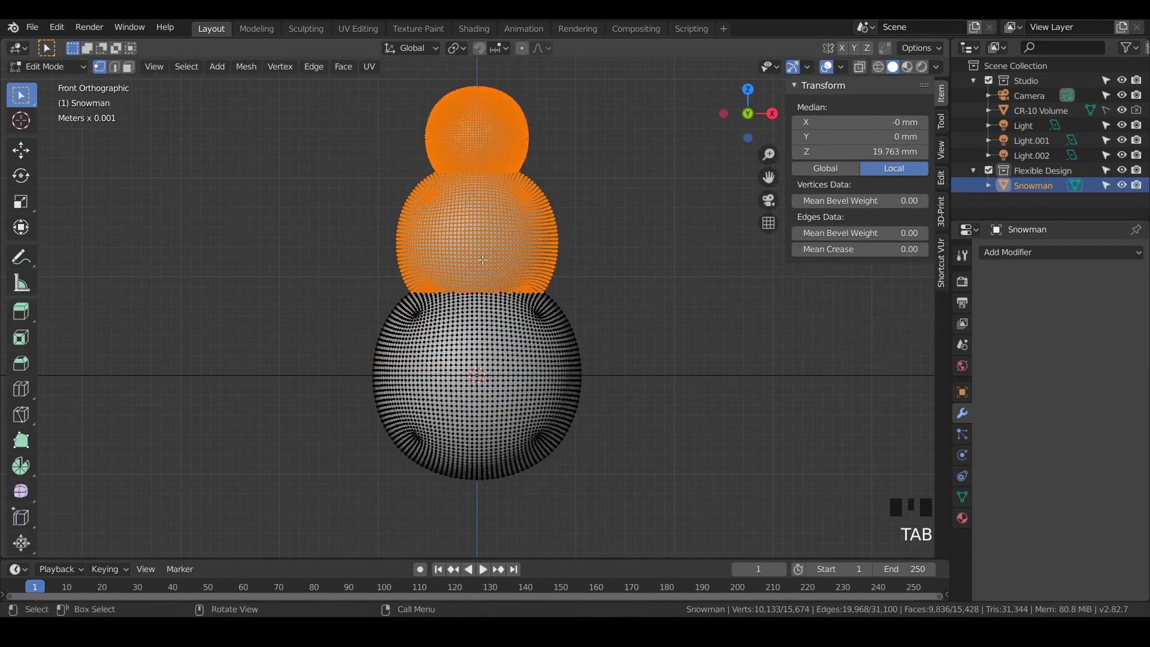
key(a)
middle_drag(491, 285, 459, 293)
scroll(455, 294, up, 8)
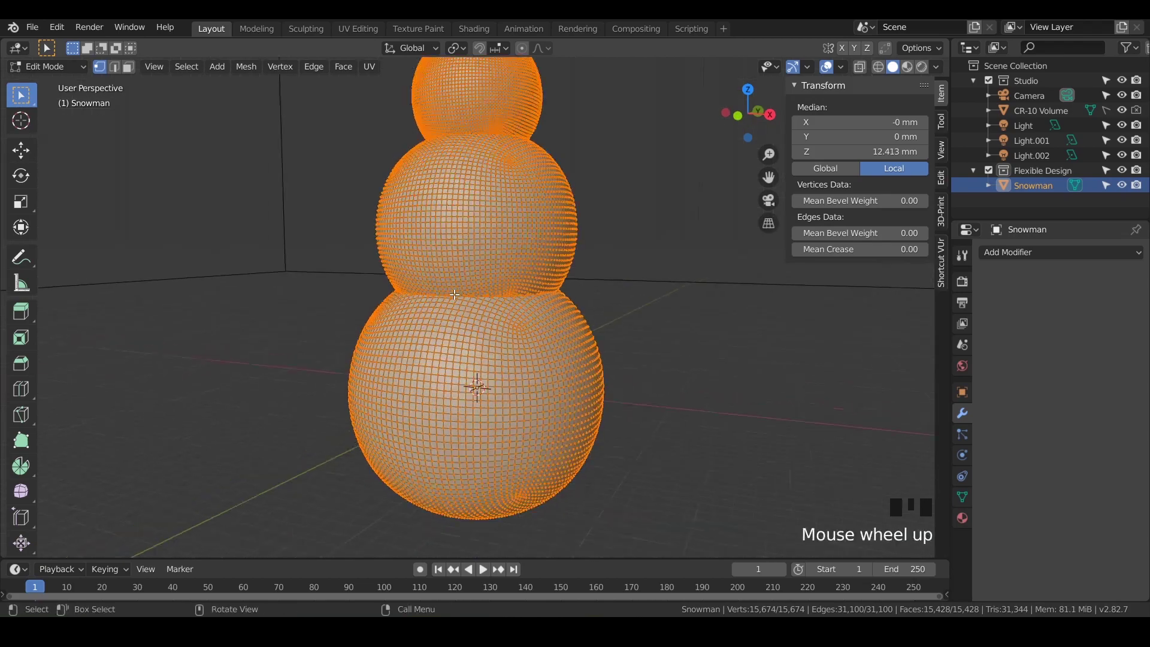
scroll(455, 295, down, 4)
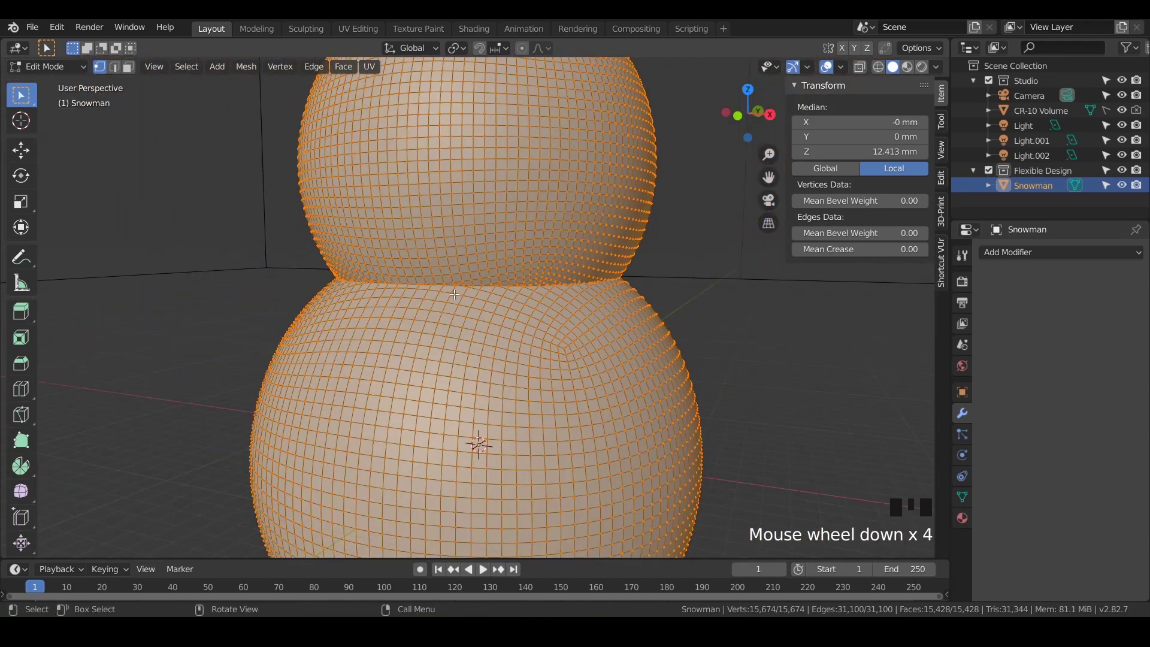
key(KP_1)
scroll(454, 295, down, 5)
shift+middle_drag(455, 295, 449, 345)
scroll(452, 291, up, 4)
scroll(451, 318, down, 1)
scroll(446, 364, down, 1)
key(Tab)
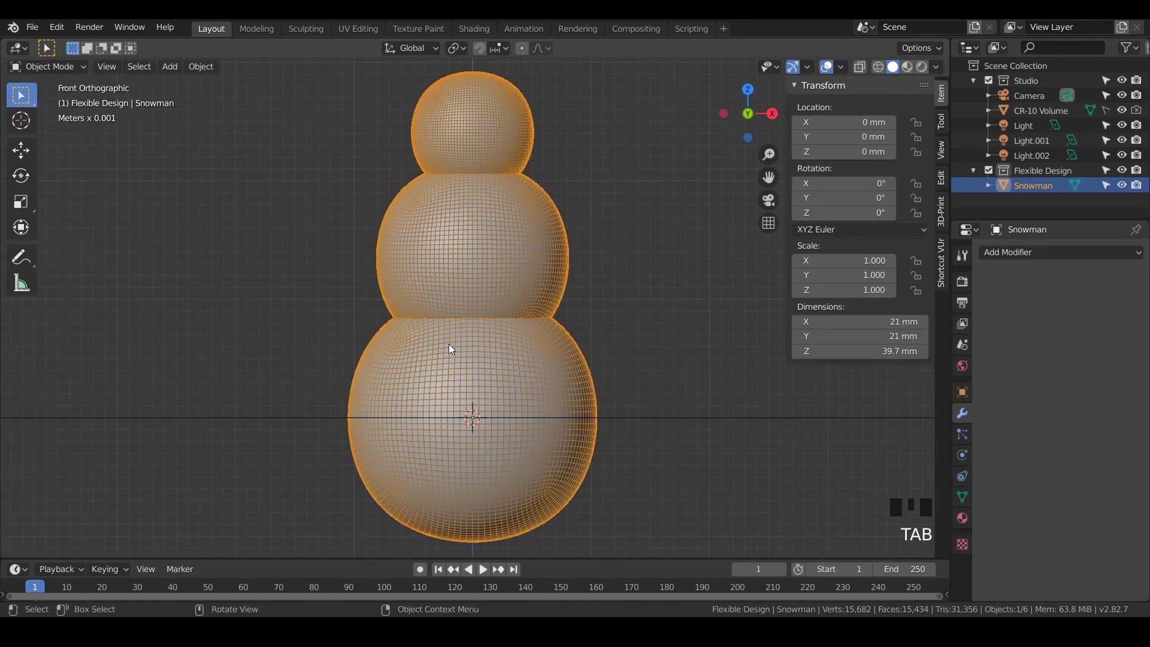
click(549, 251)
key(Tab)
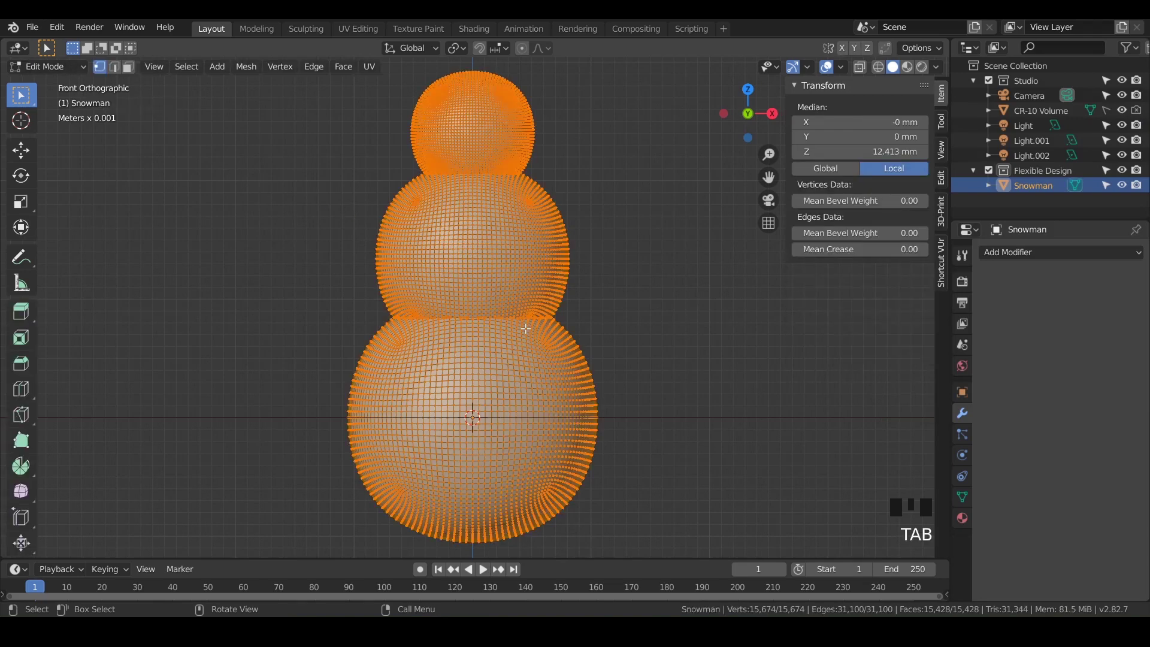
key(Tab)
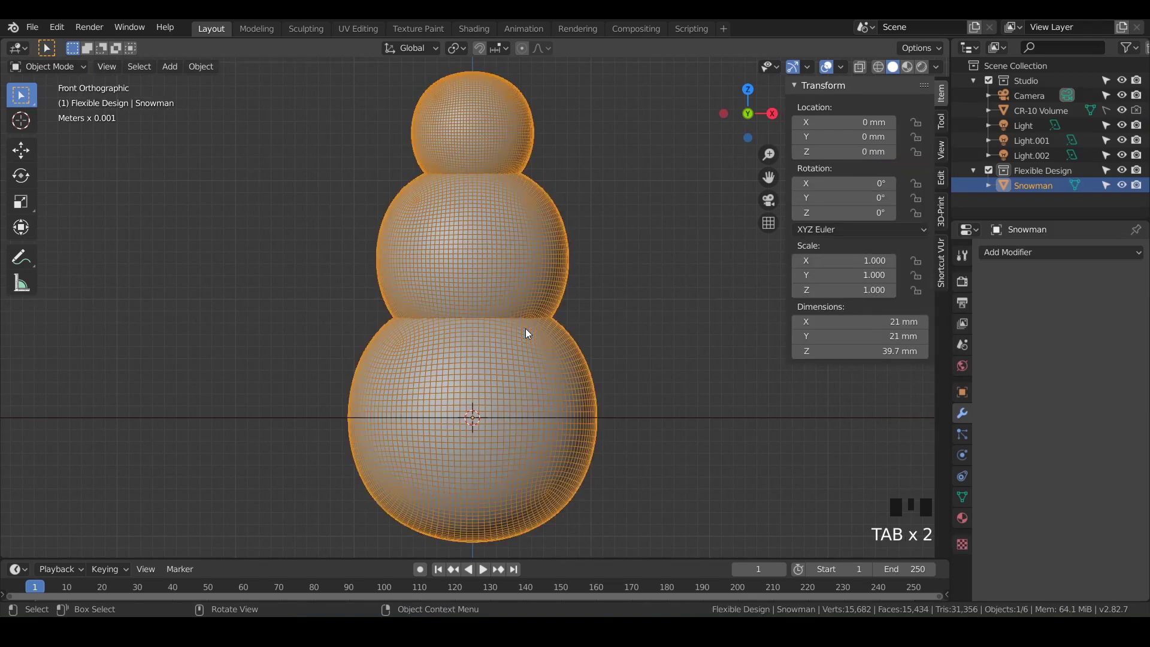
- Put the snowman in Sculpt Mode, widen the toolbar to show tool names, and undo a test stroke
click(81, 67)
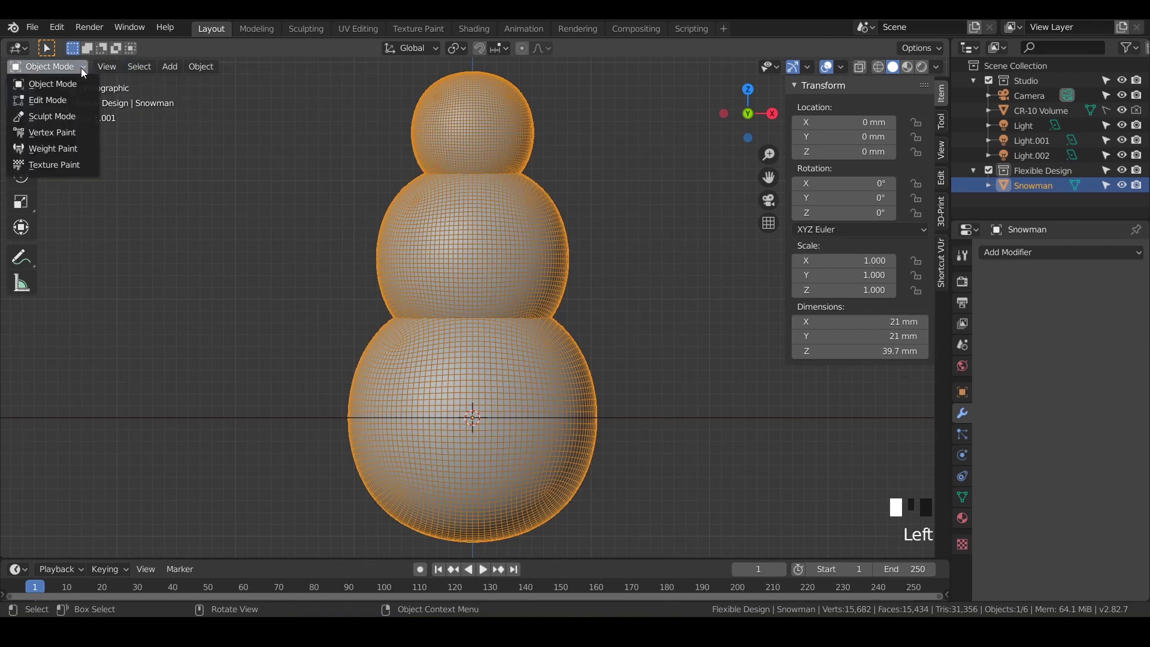
click(55, 117)
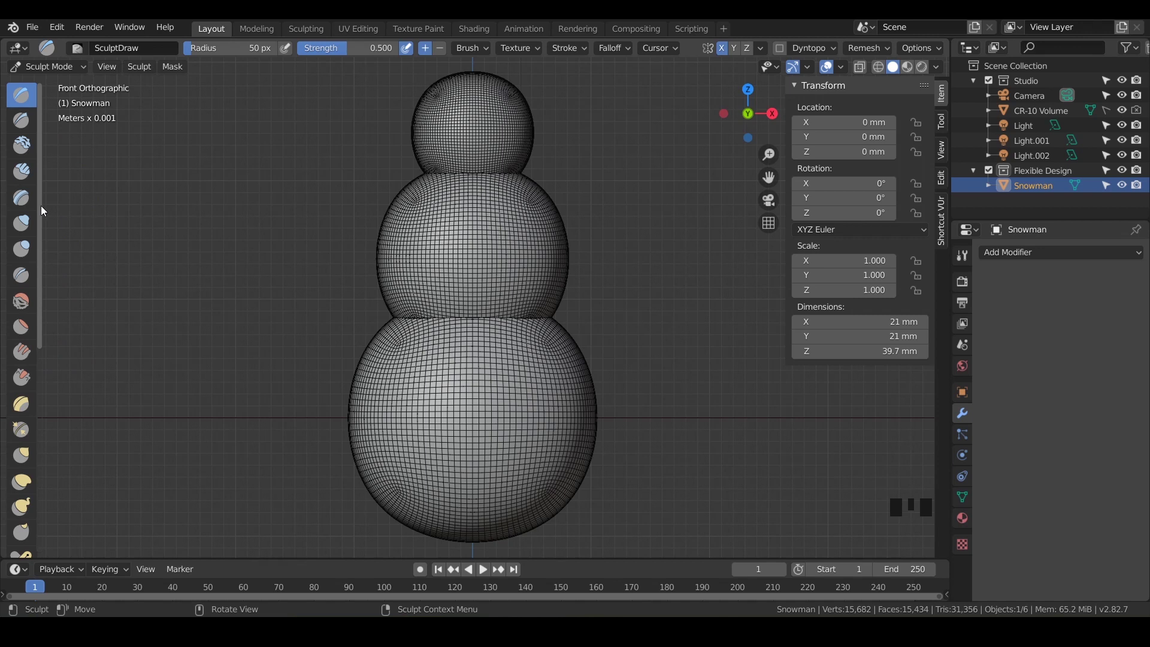
mouse_move(40, 210)
mouse_down()
mouse_move(134, 211)
mouse_move(123, 214)
mouse_up()
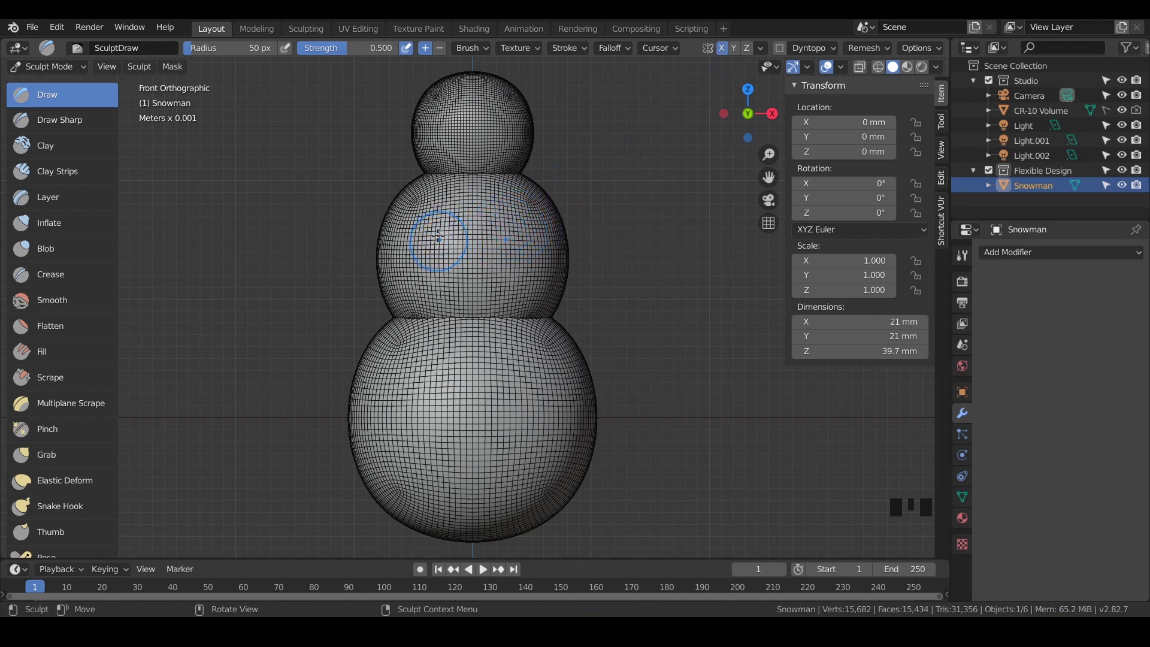
mouse_move(413, 269)
mouse_down()
mouse_move(415, 234)
mouse_move(389, 253)
mouse_move(417, 238)
mouse_move(435, 248)
mouse_move(423, 237)
mouse_move(430, 265)
mouse_move(449, 222)
mouse_move(416, 231)
mouse_move(421, 267)
mouse_move(429, 230)
mouse_up()
key(ctrl+z)
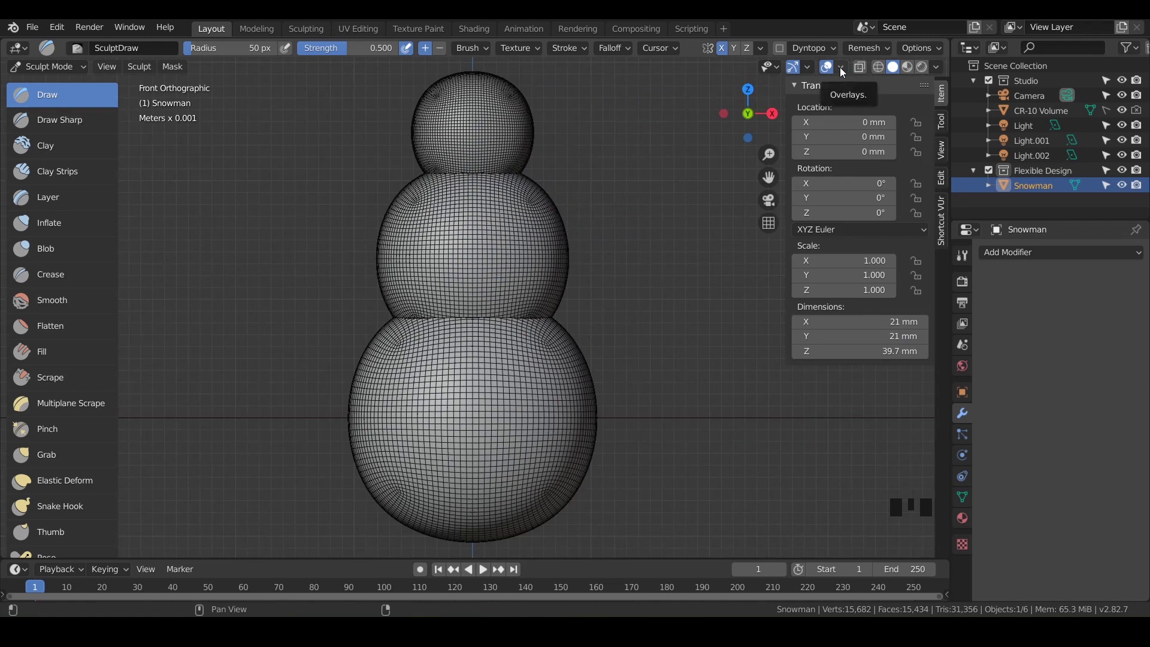
- Hide the wireframe overlay and sculpt mirrored eye bulges on the head
click(842, 68)
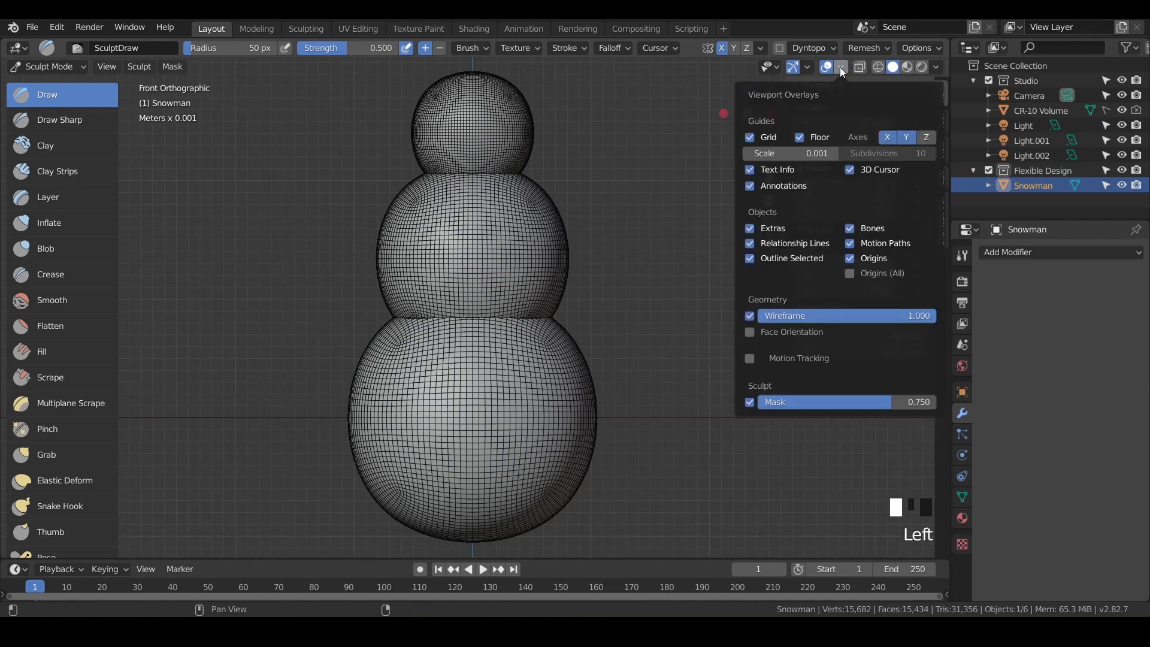
click(750, 316)
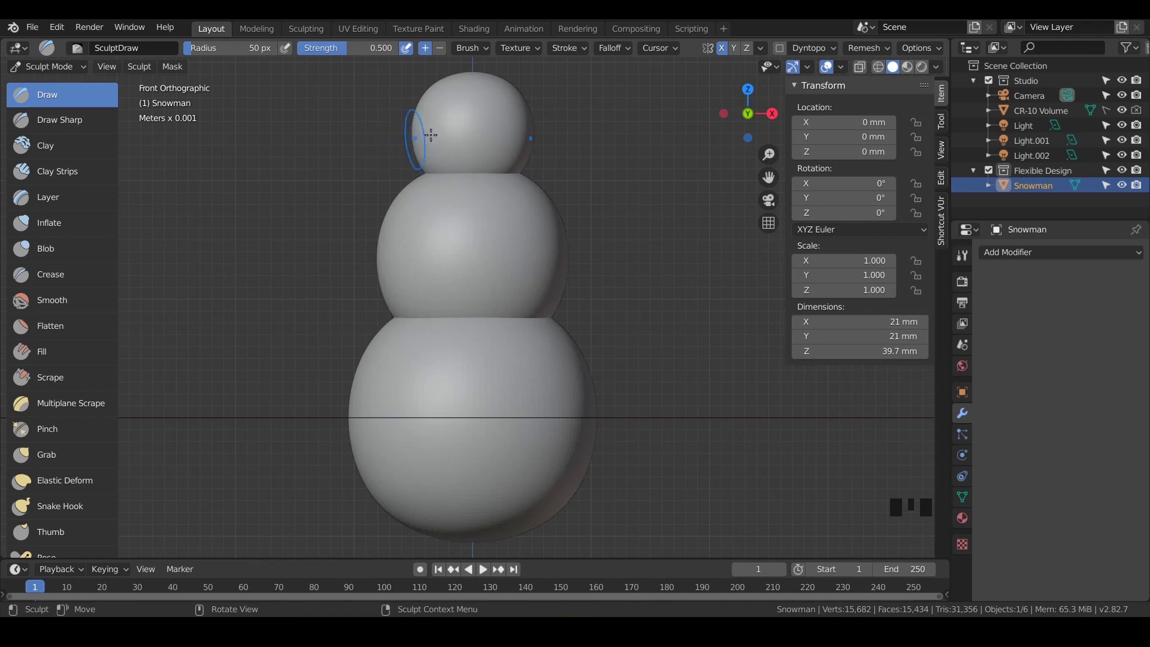
click(442, 126)
drag(442, 126, 443, 116)
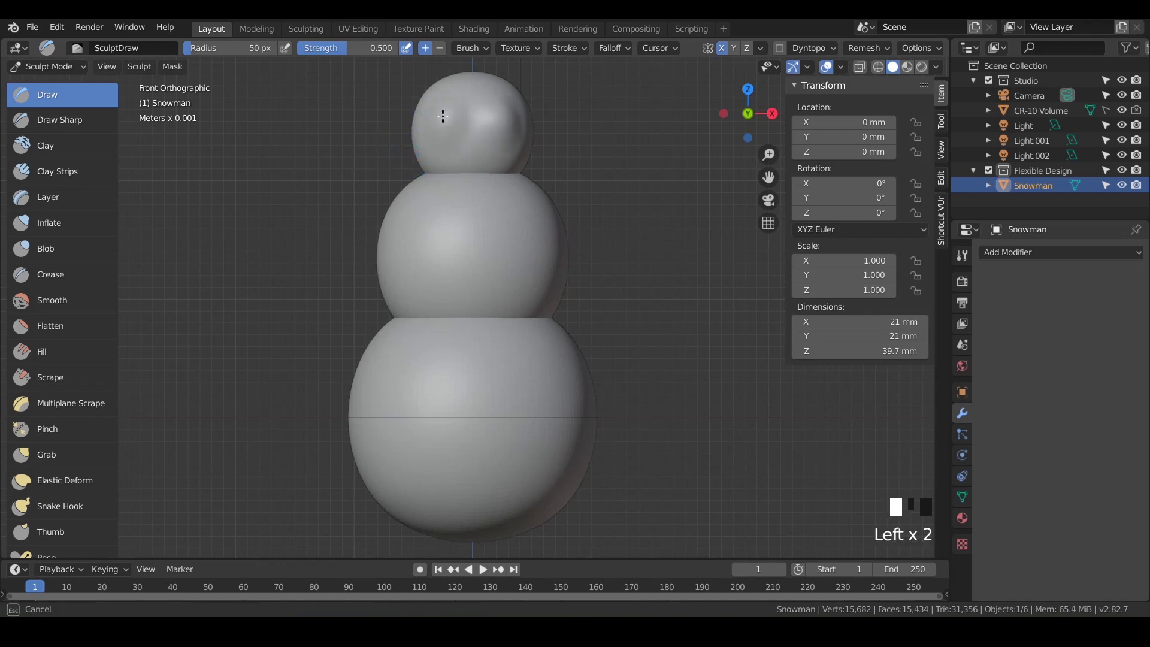
- Raise lumpy Draw-brush bulges across the middle and bottom spheres
mouse_move(462, 233)
mouse_down()
mouse_move(445, 282)
mouse_move(501, 264)
mouse_up()
mouse_move(533, 339)
mouse_down()
mouse_move(501, 419)
mouse_move(496, 270)
mouse_move(514, 400)
mouse_up()
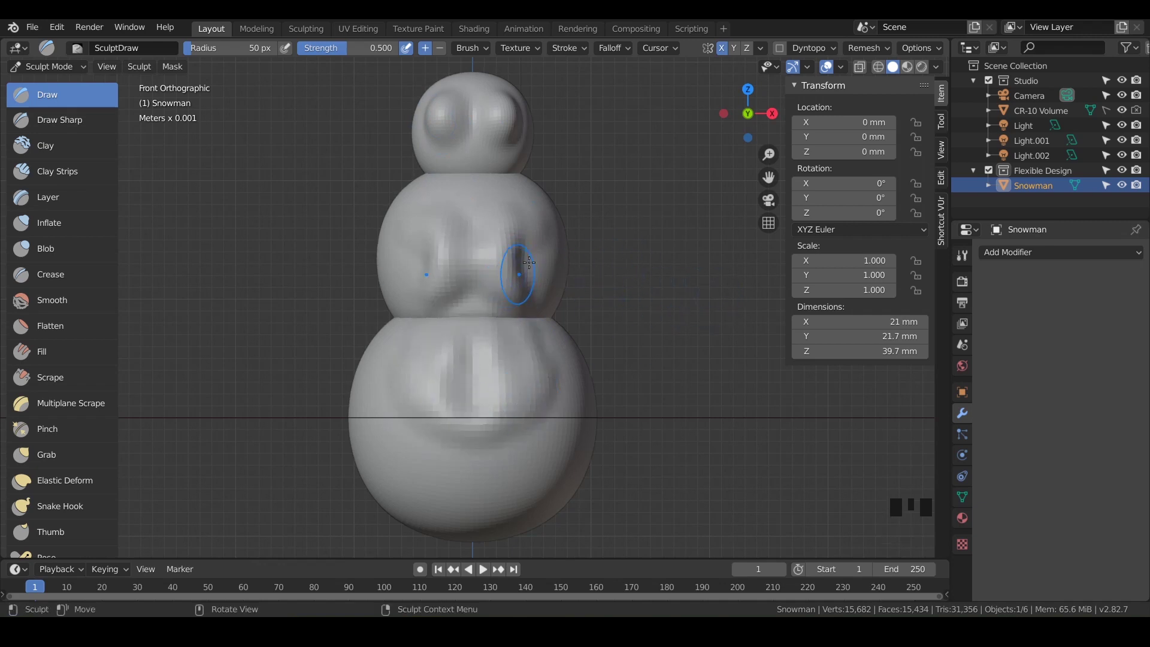
middle_drag(540, 258, 520, 200)
drag(520, 200, 550, 280)
mouse_move(550, 280)
middle_down()
mouse_move(546, 267)
mouse_move(485, 258)
mouse_move(466, 271)
mouse_move(570, 269)
mouse_move(607, 251)
middle_up()
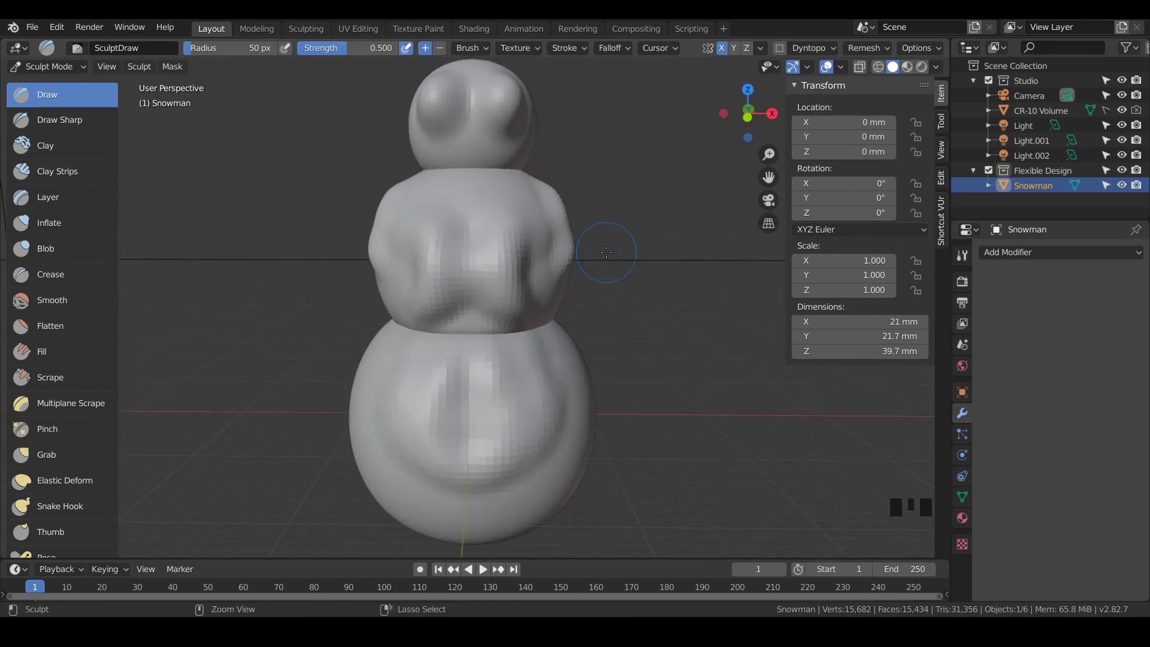
key(ctrl+z)
key(ctrl+z)
key(ctrl+z)
key(ctrl+z)
key(ctrl+z)
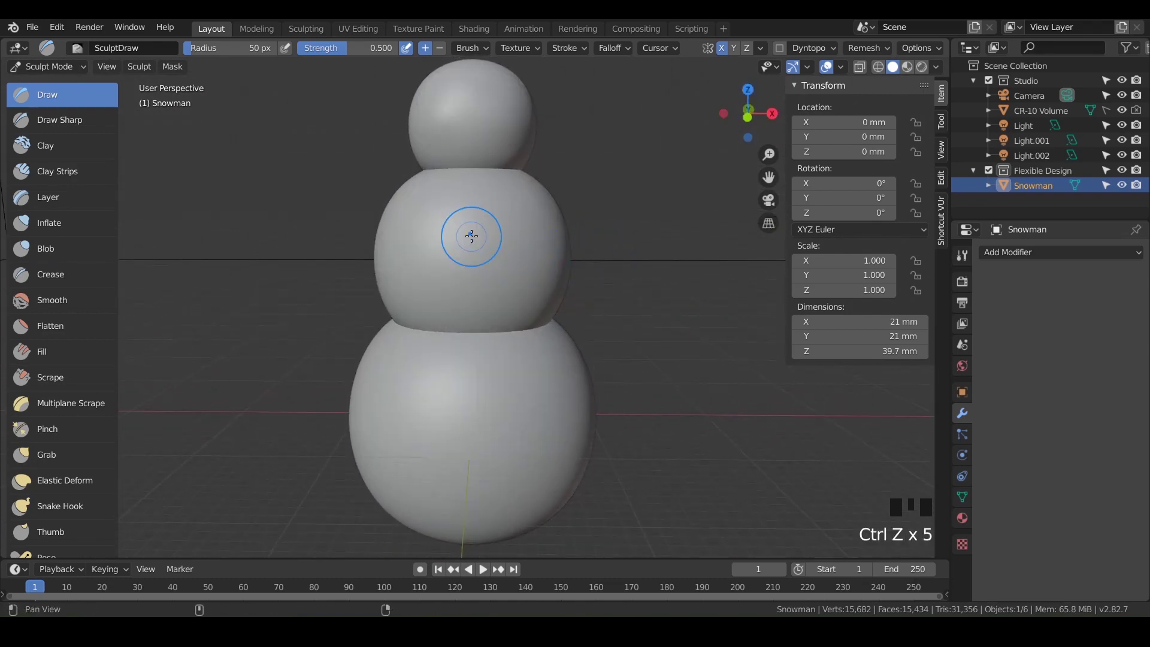
mouse_move(470, 234)
shift+middle_down()
mouse_move(488, 260)
mouse_move(472, 250)
shift+middle_up()
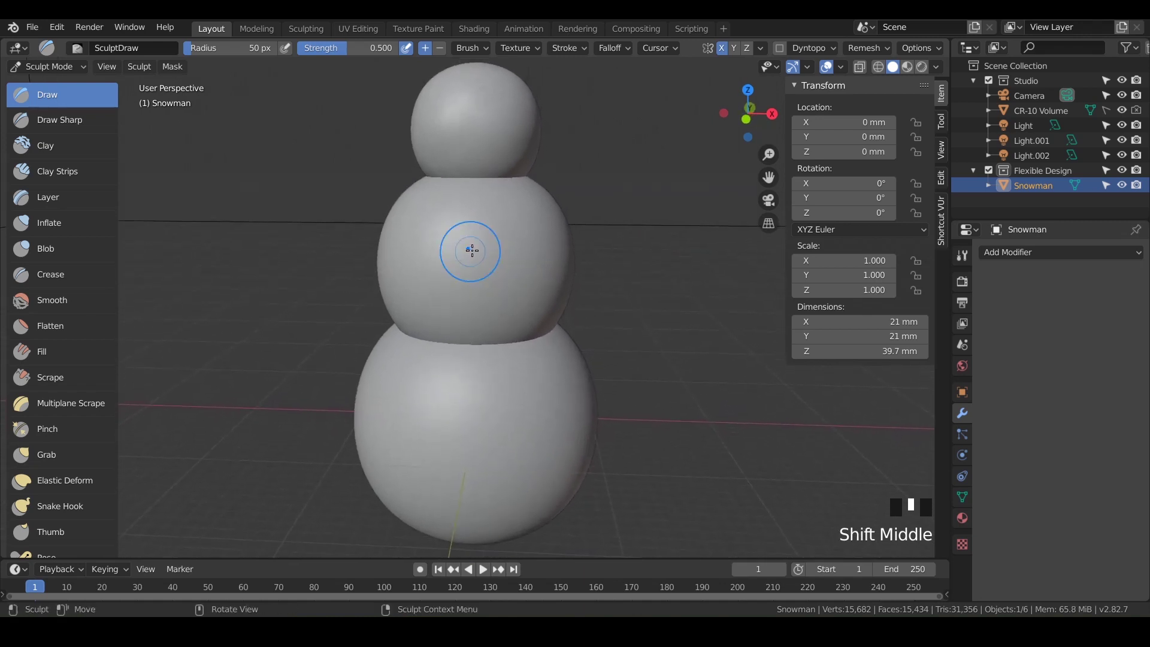
mouse_move(475, 198)
shift+middle_down()
mouse_move(463, 259)
mouse_move(465, 553)
shift+middle_up()
scroll(460, 260, up, 5)
drag(327, 204, 335, 285)
drag(497, 197, 509, 288)
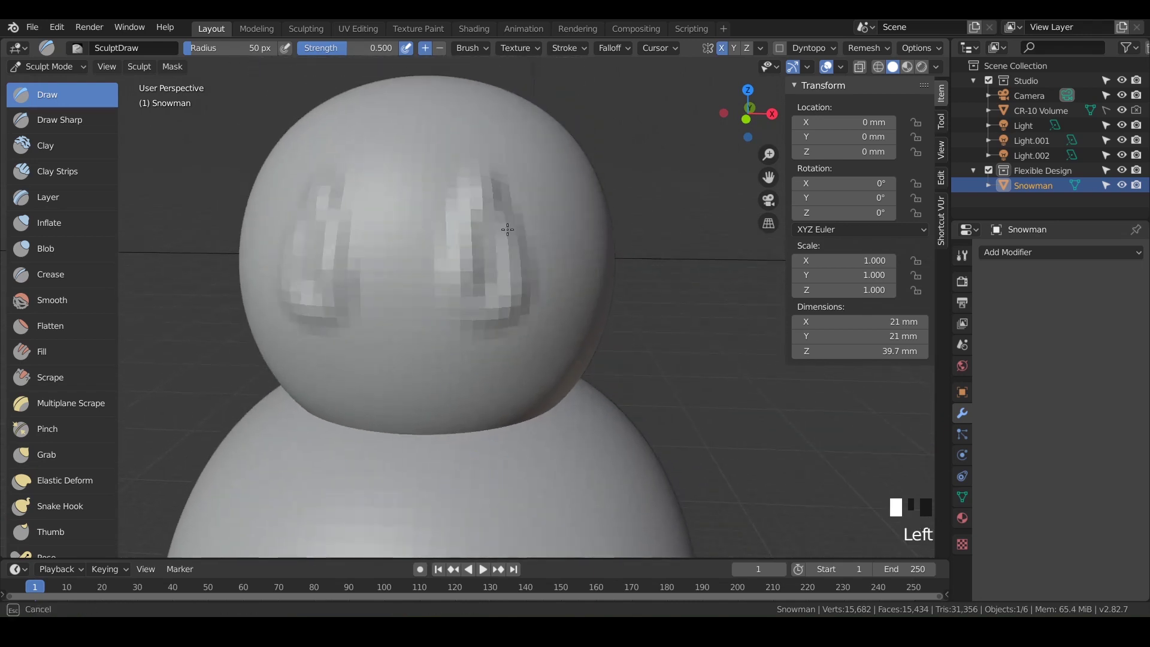
mouse_move(548, 216)
mouse_down()
mouse_move(524, 270)
mouse_move(442, 231)
mouse_move(462, 261)
mouse_up()
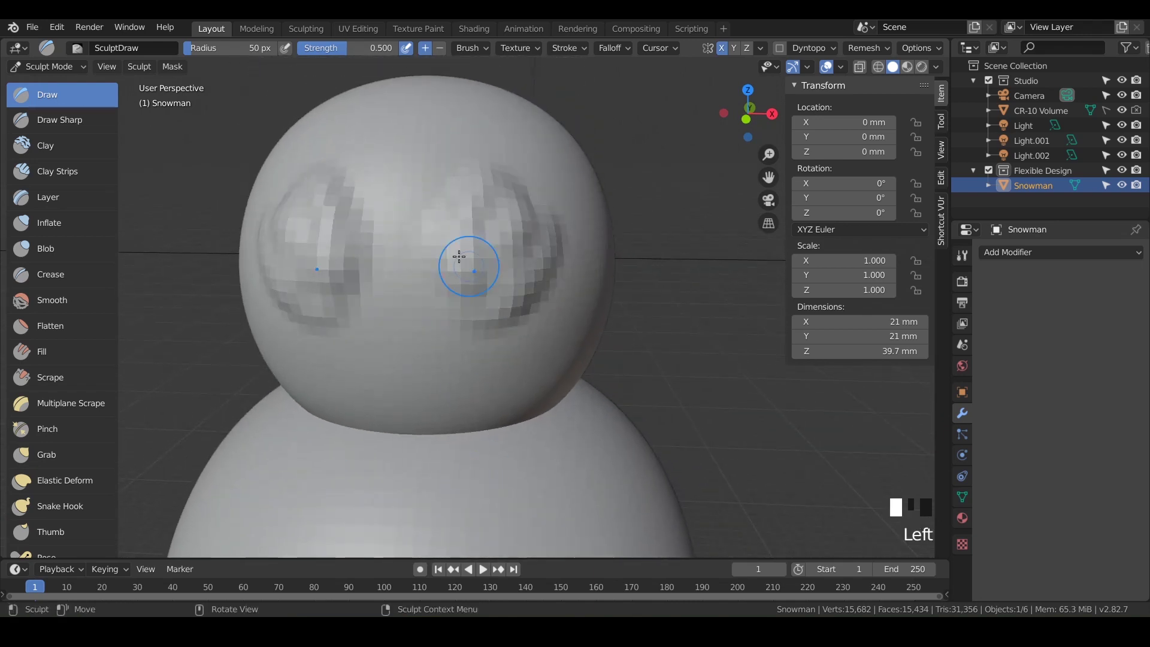
mouse_move(444, 195)
mouse_down()
mouse_move(477, 169)
mouse_move(488, 205)
mouse_move(475, 195)
mouse_move(463, 224)
mouse_up()
key(ctrl+z)
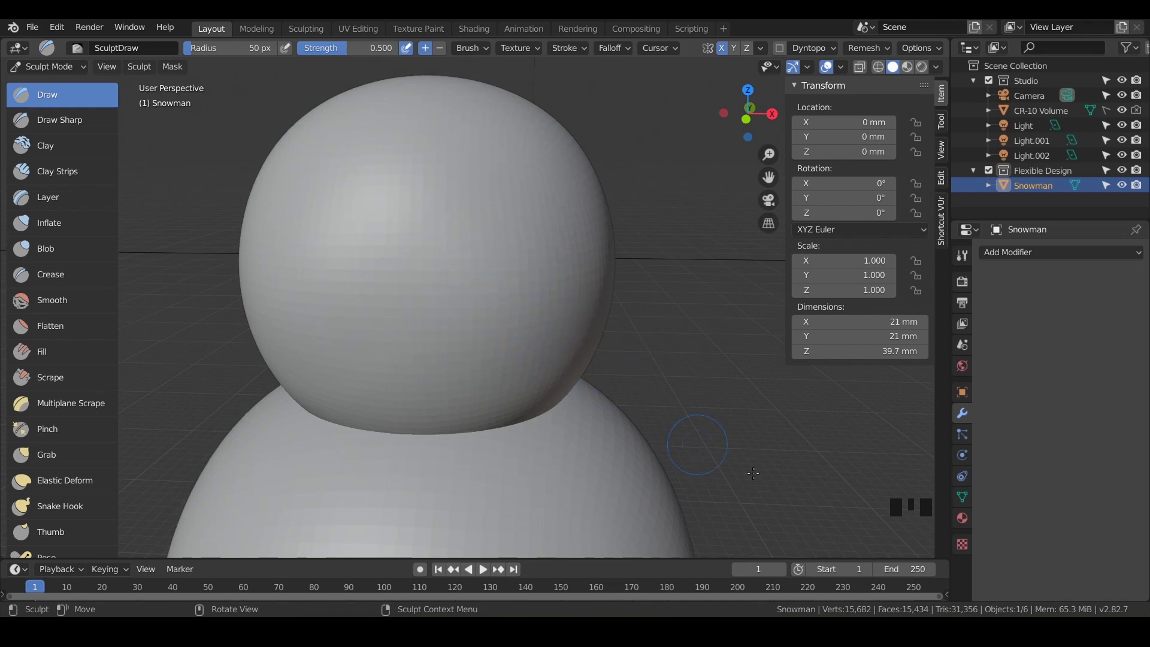
- Switch back to Object Mode and add a Catmull-Clark Multiresolution modifier to the snowman
click(61, 66)
click(53, 81)
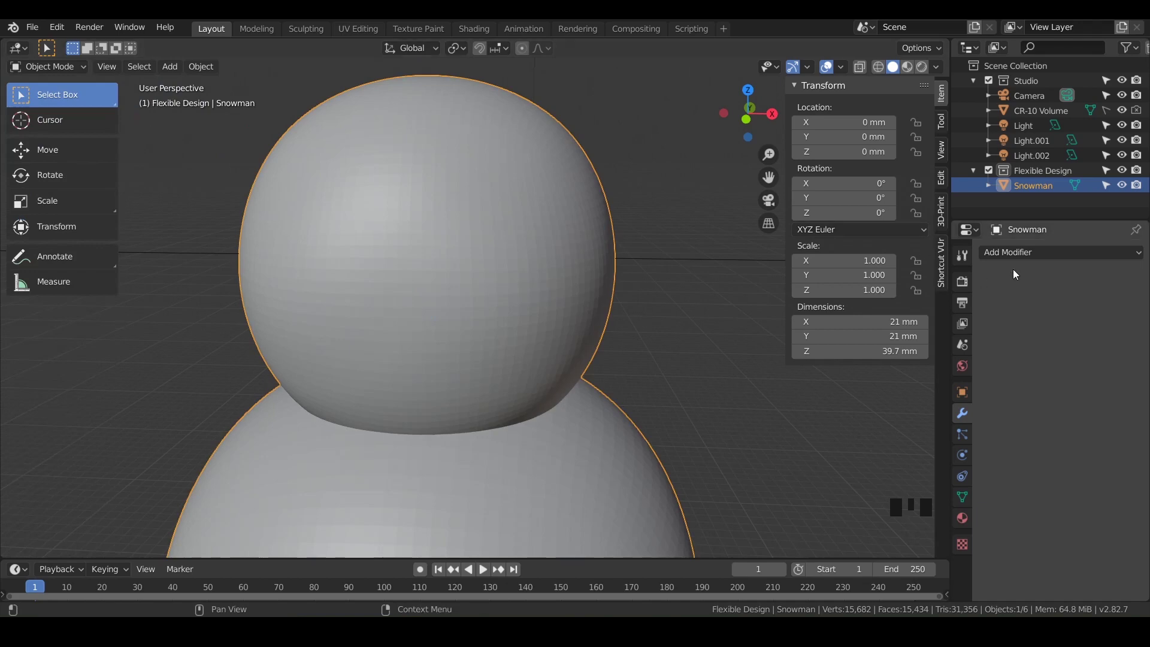
click(1036, 252)
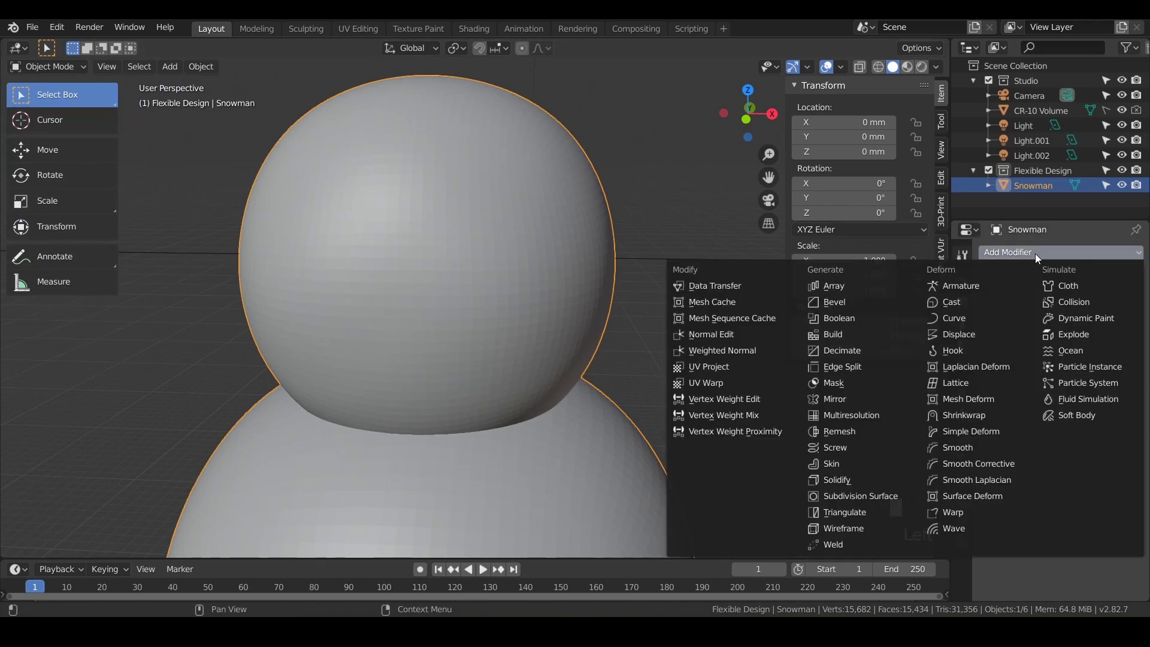
click(841, 416)
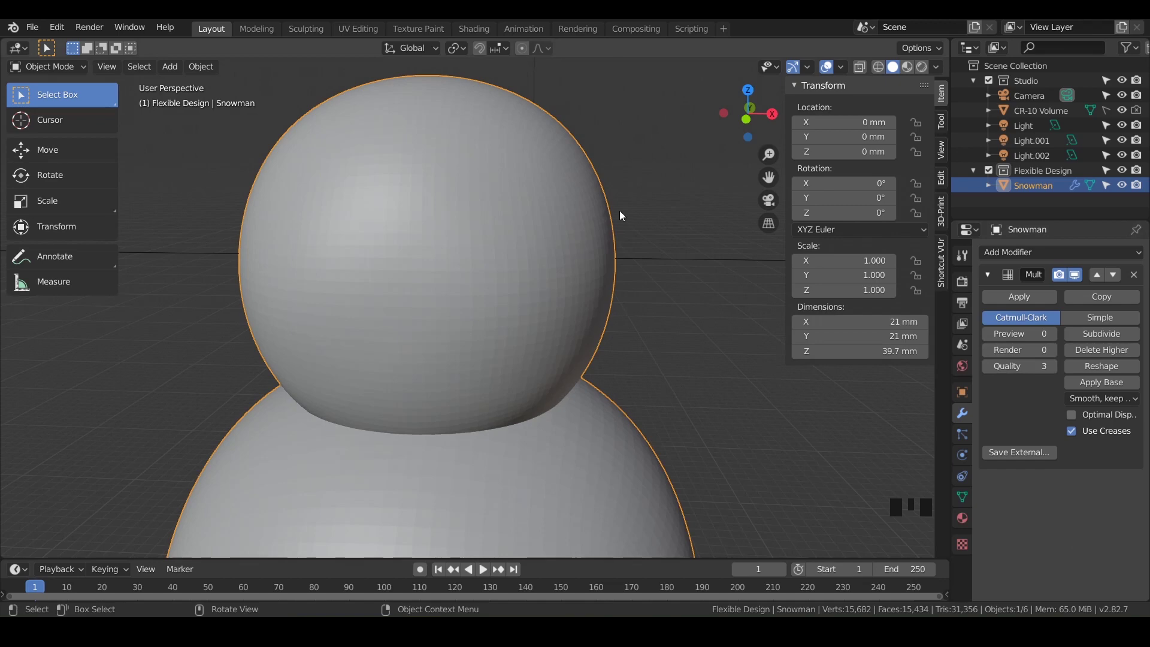
- Turn the wireframe overlay back on and subdivide the Multiresolution modifier three times to level 3
click(841, 66)
click(750, 315)
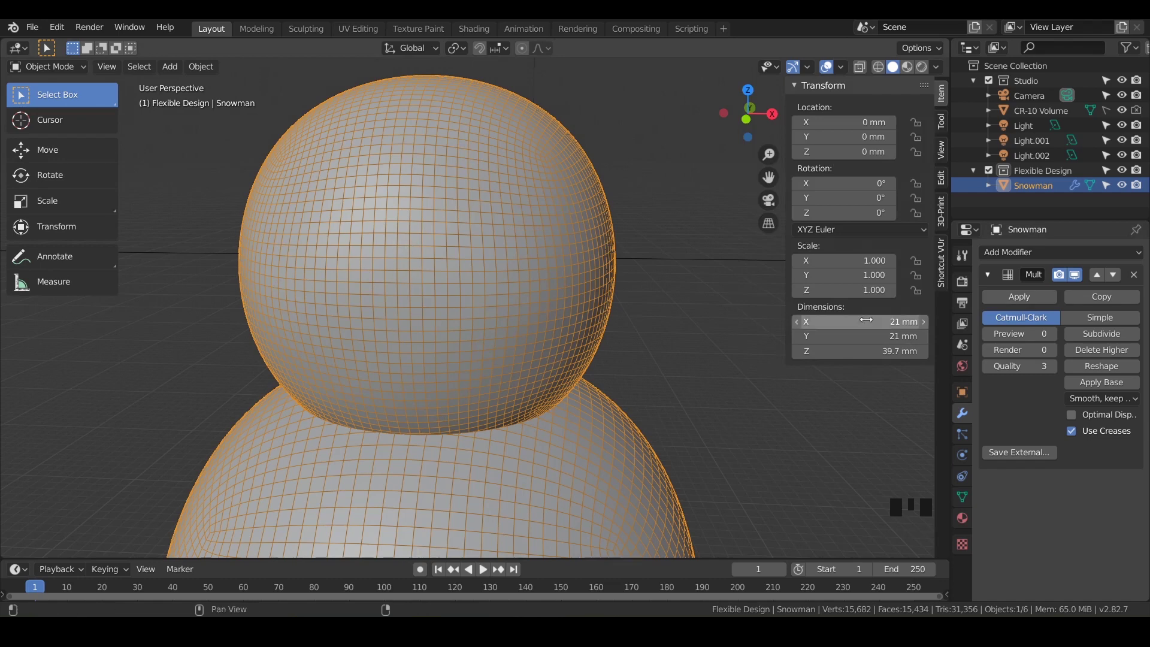
click(1097, 338)
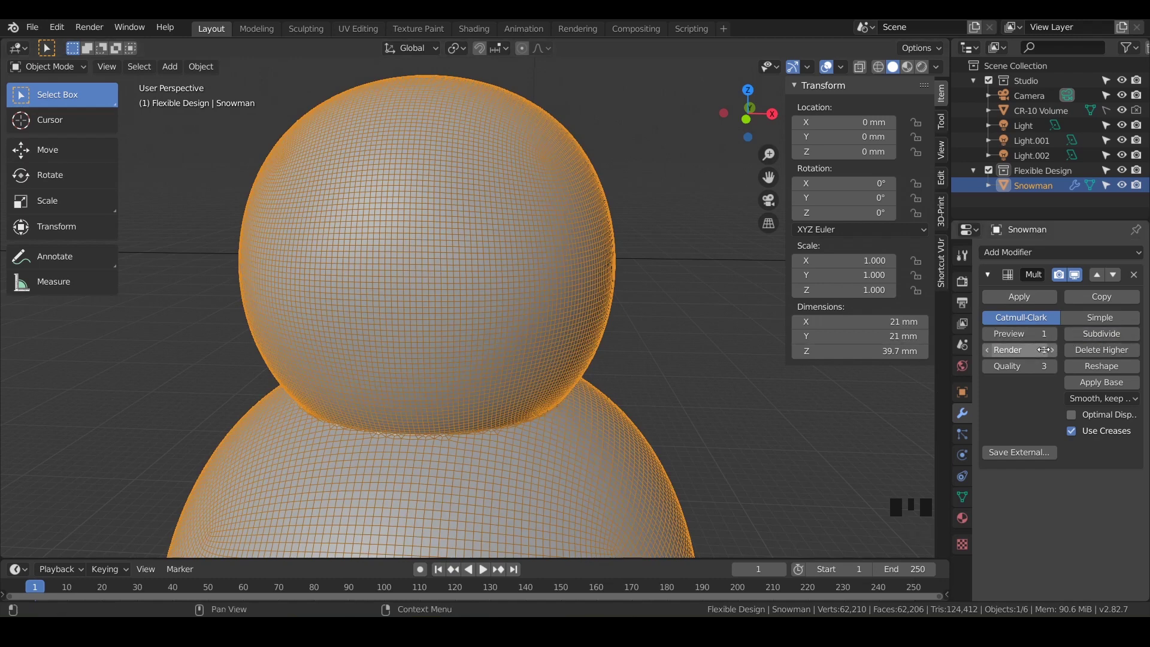
click(1109, 336)
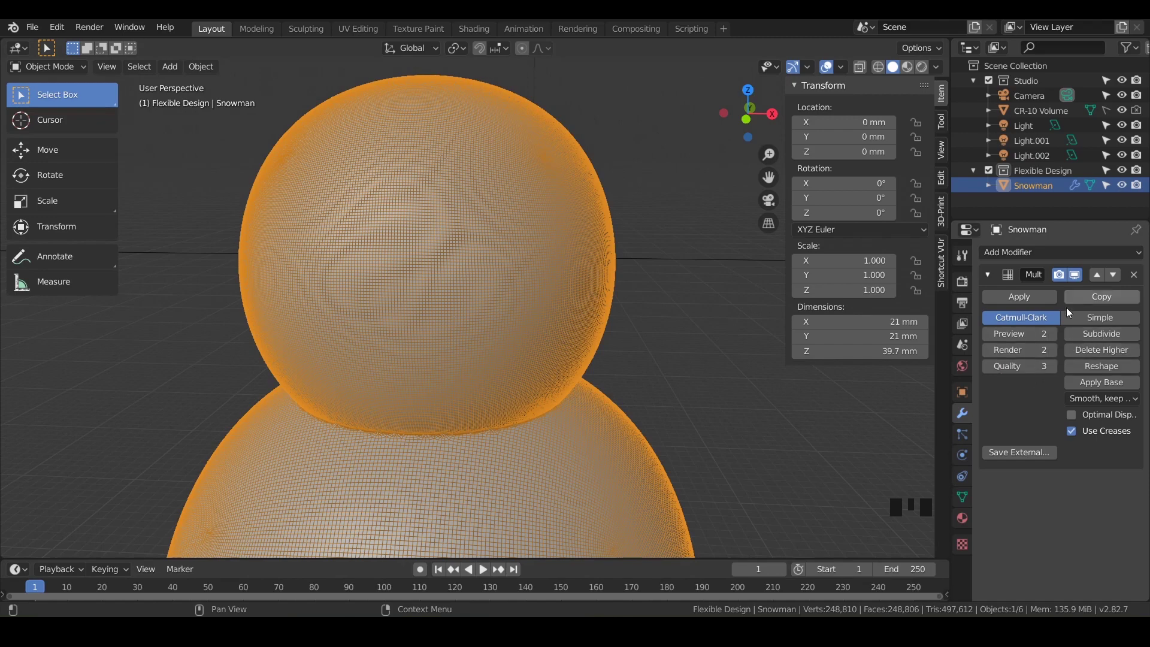
click(1084, 334)
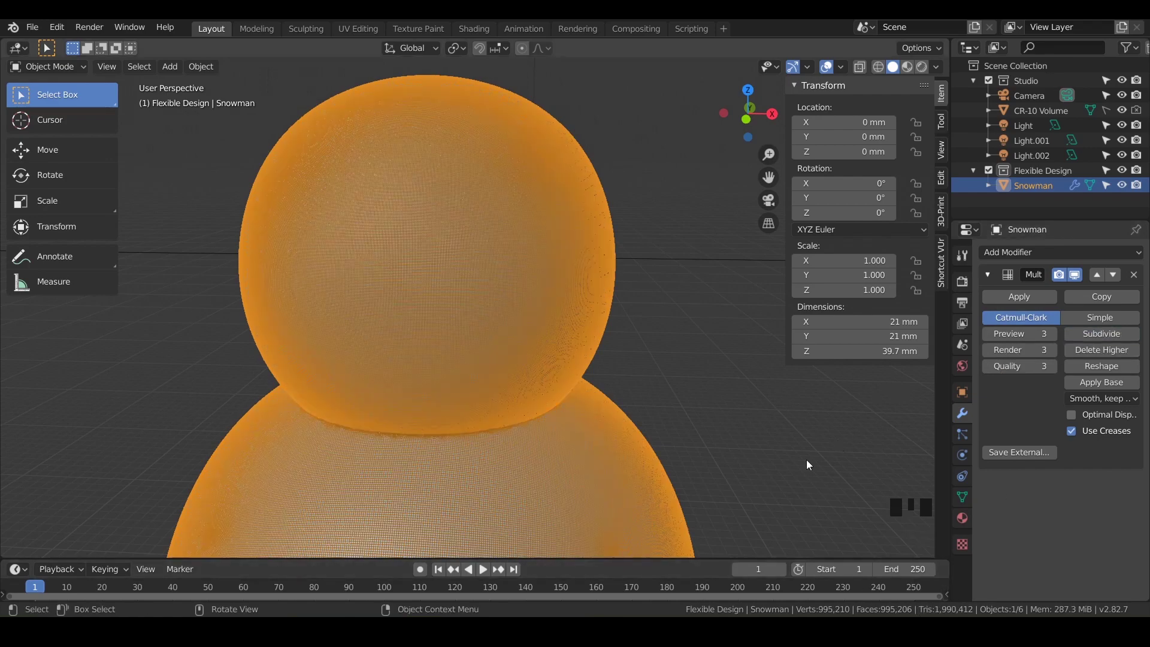
mouse_move(506, 358)
middle_down()
mouse_move(532, 354)
mouse_move(497, 362)
middle_up()
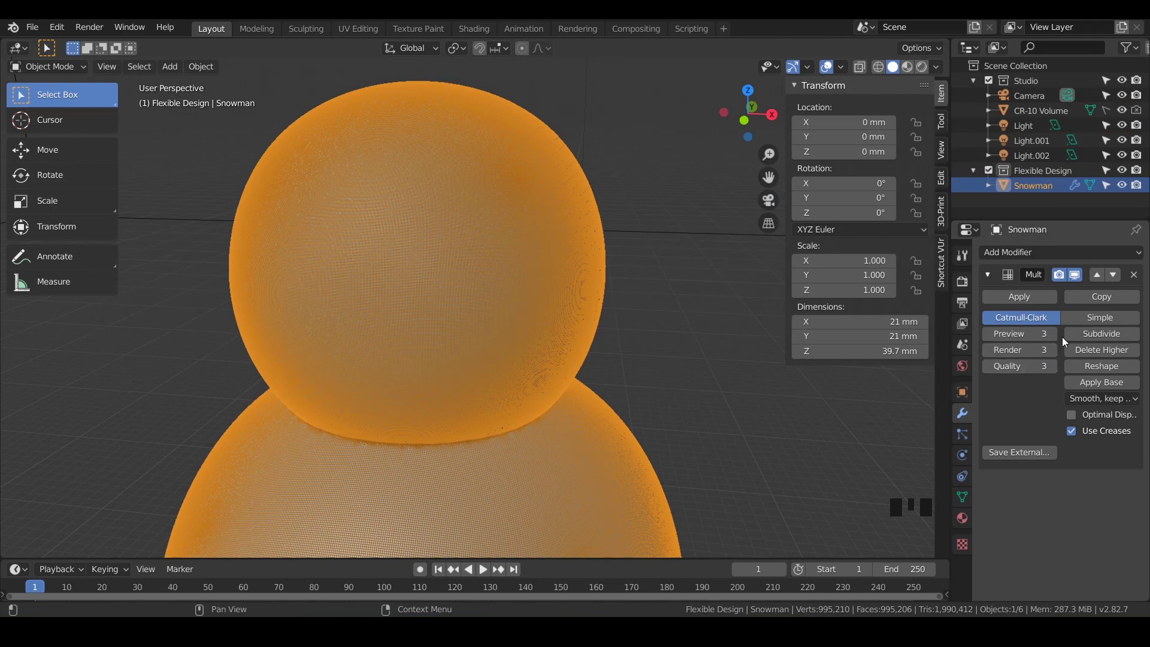
- Lower Multiresolution preview and render levels to 2 and delete the higher level, leaving 248,810 vertices
click(986, 353)
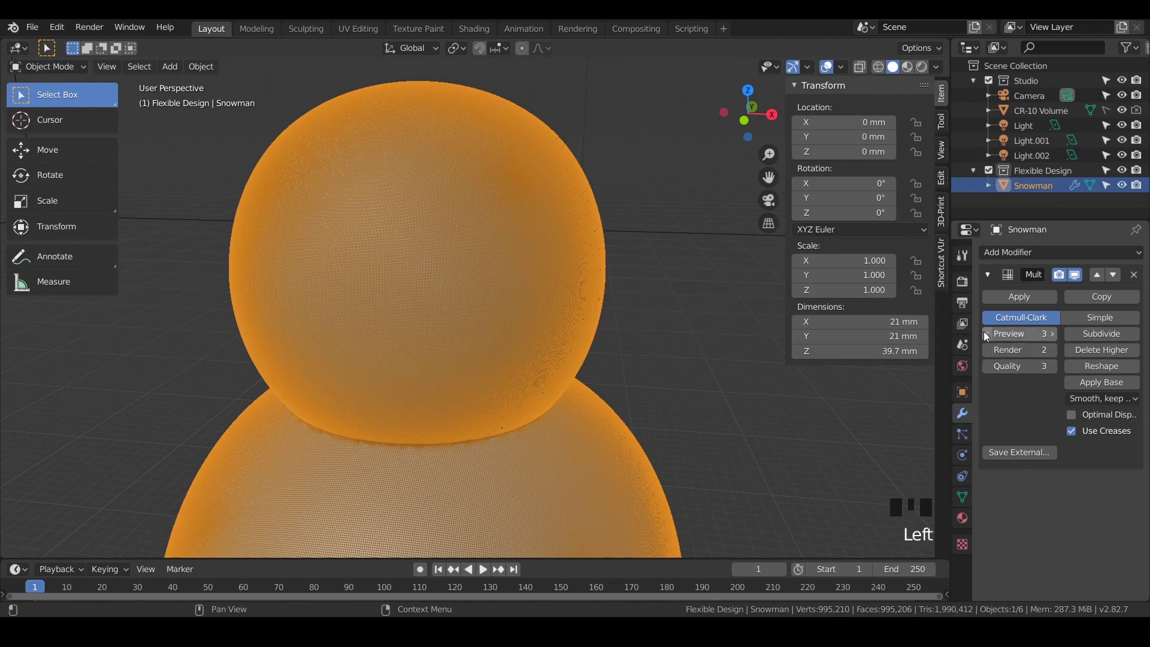
click(984, 332)
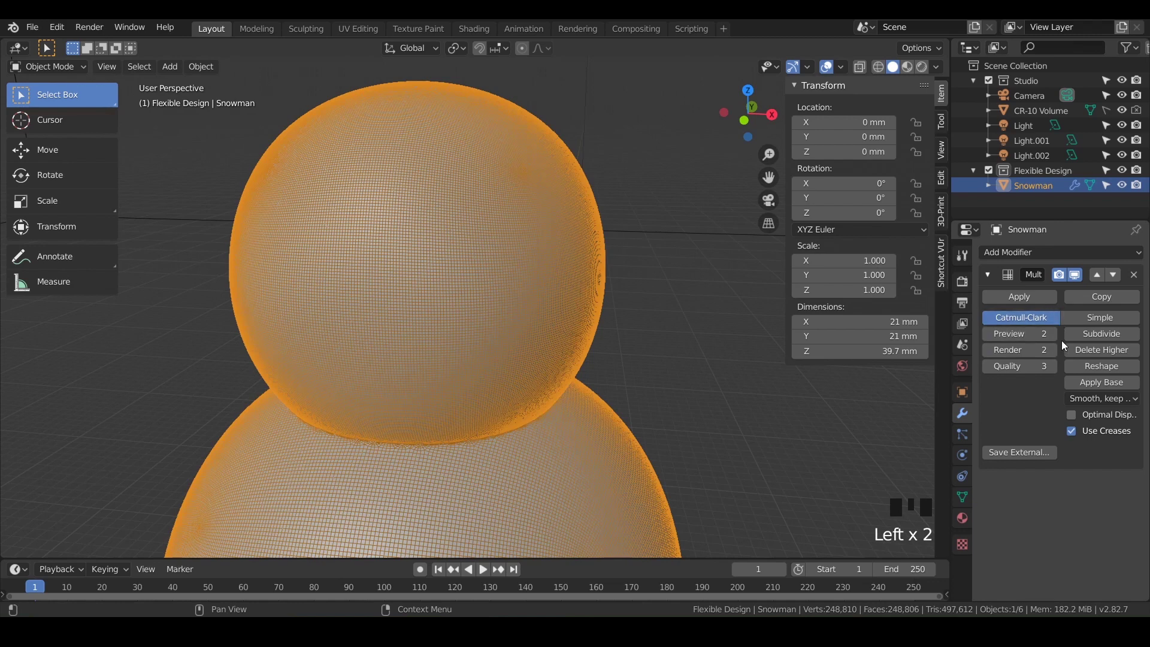
click(1092, 351)
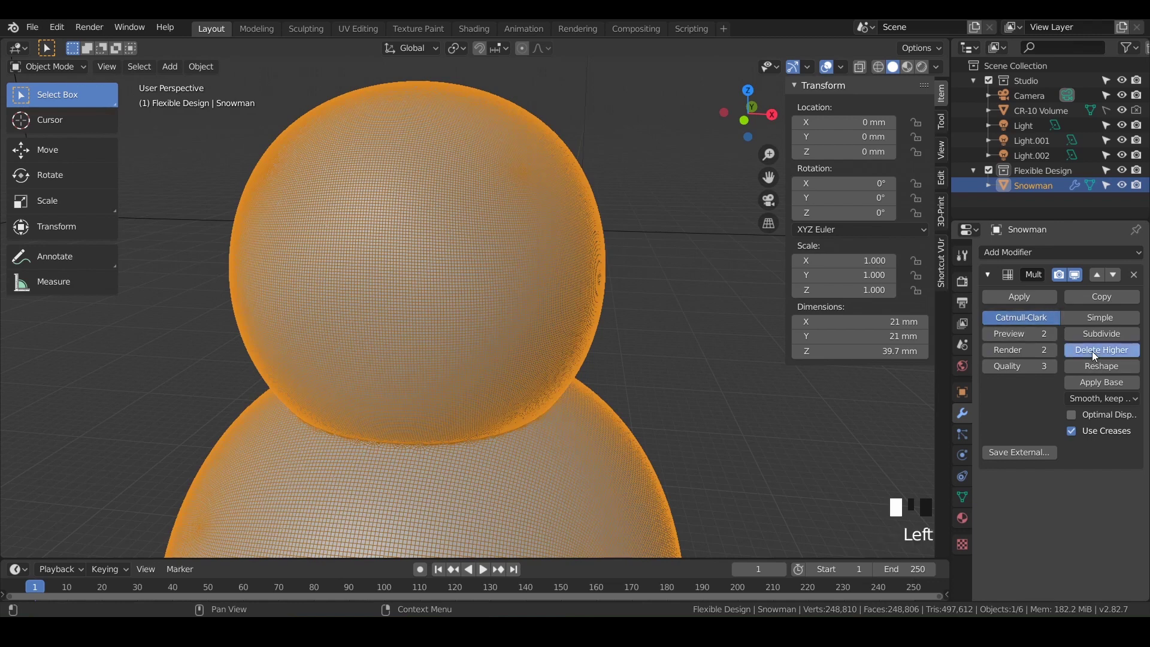
click(1053, 350)
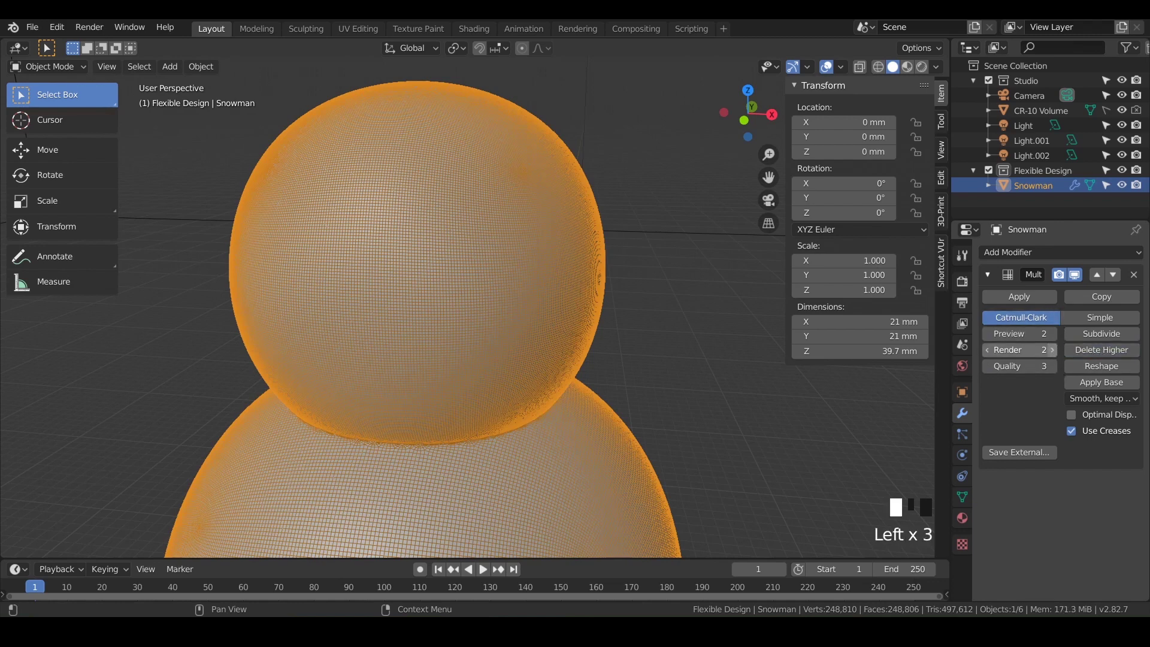
click(1053, 334)
click(1053, 335)
click(1053, 334)
click(1054, 347)
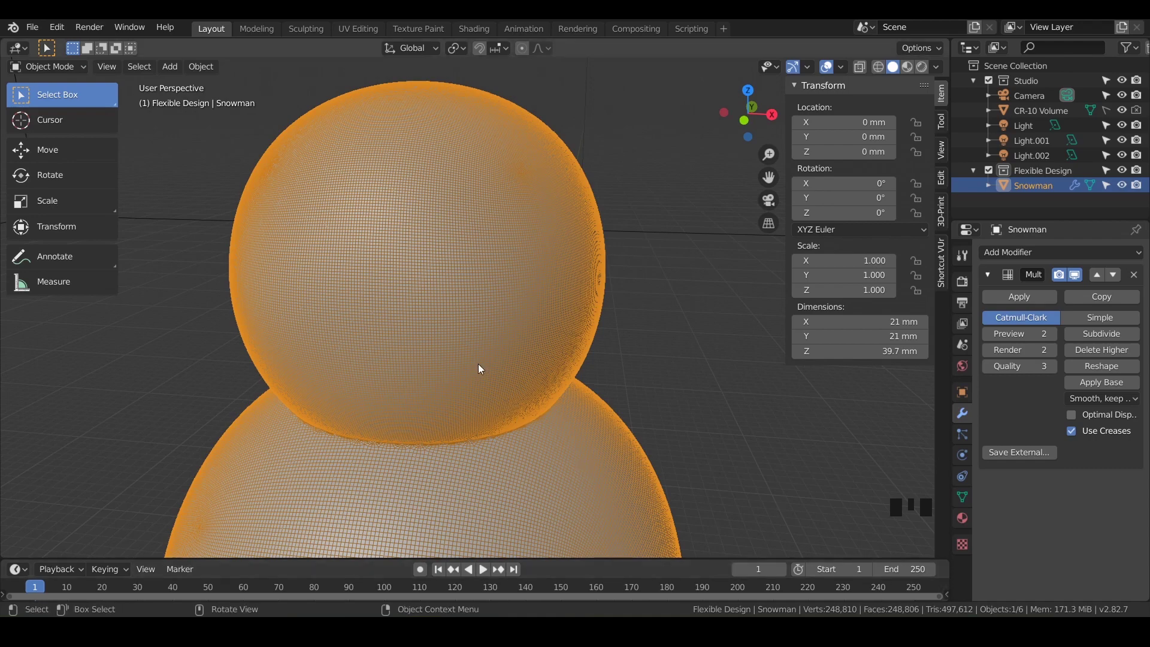
shift+middle_drag(479, 364, 499, 290)
scroll(491, 344, down, 2)
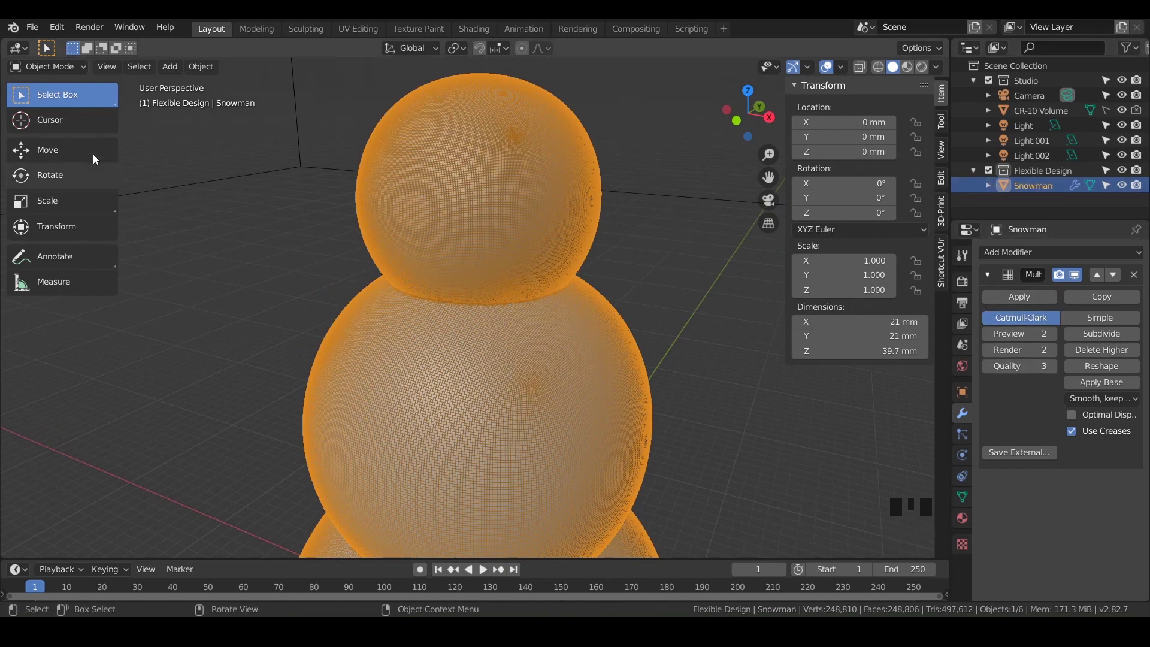
- Switch the snowman into Sculpt Mode and hide the wireframe overlay
click(66, 67)
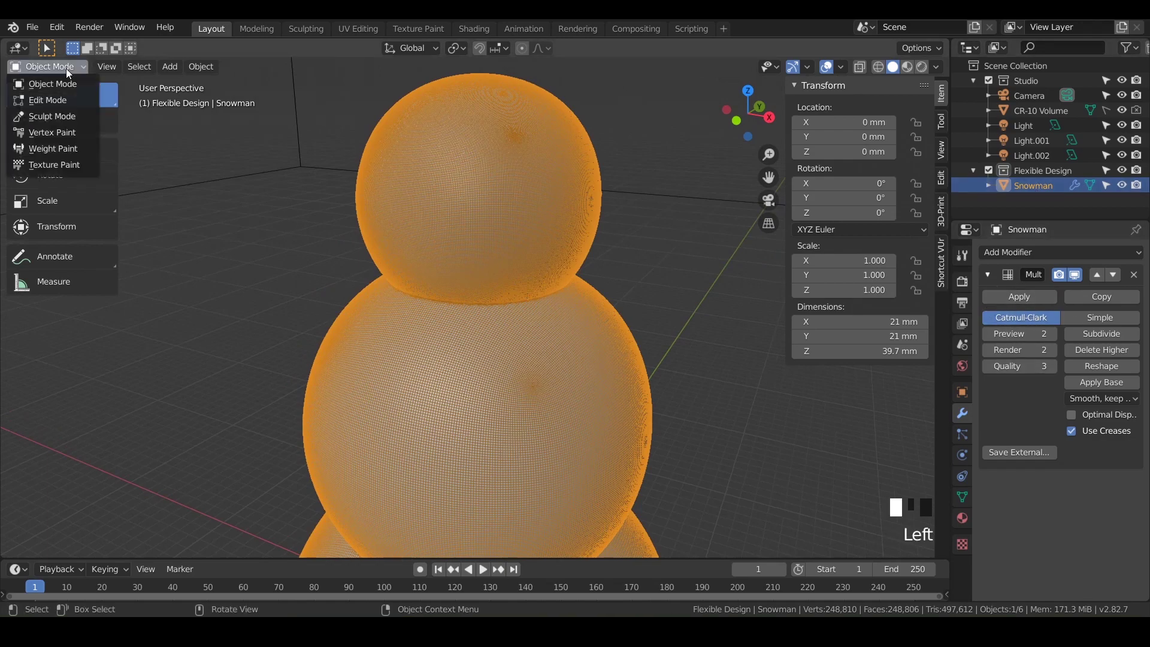
click(50, 118)
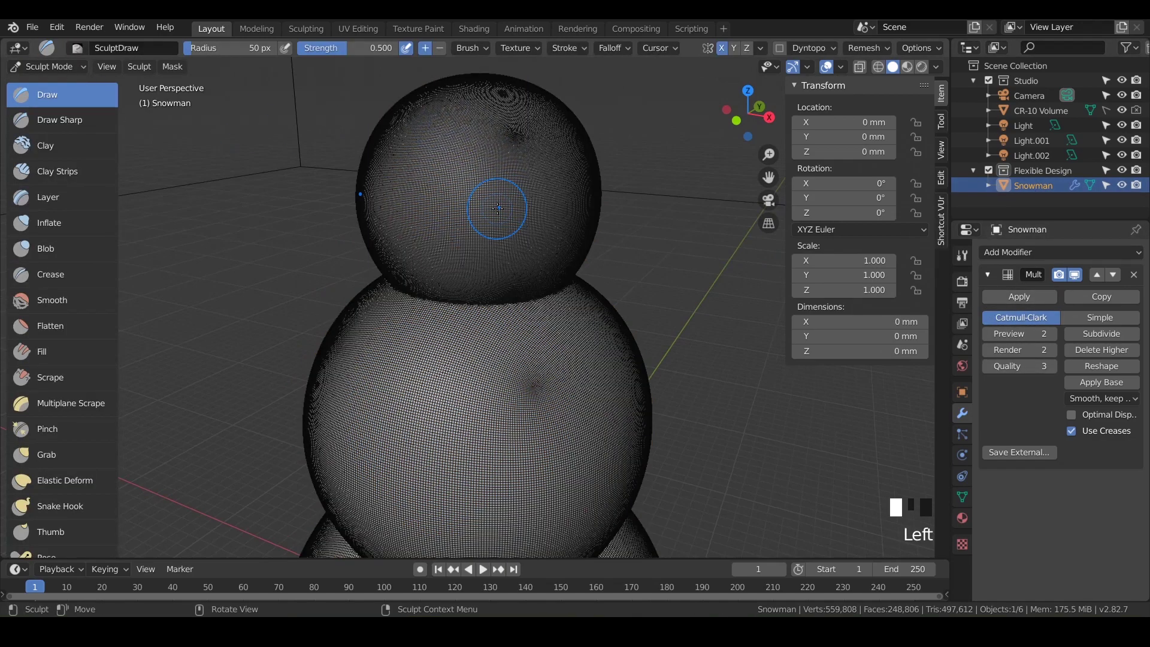
click(843, 67)
click(751, 316)
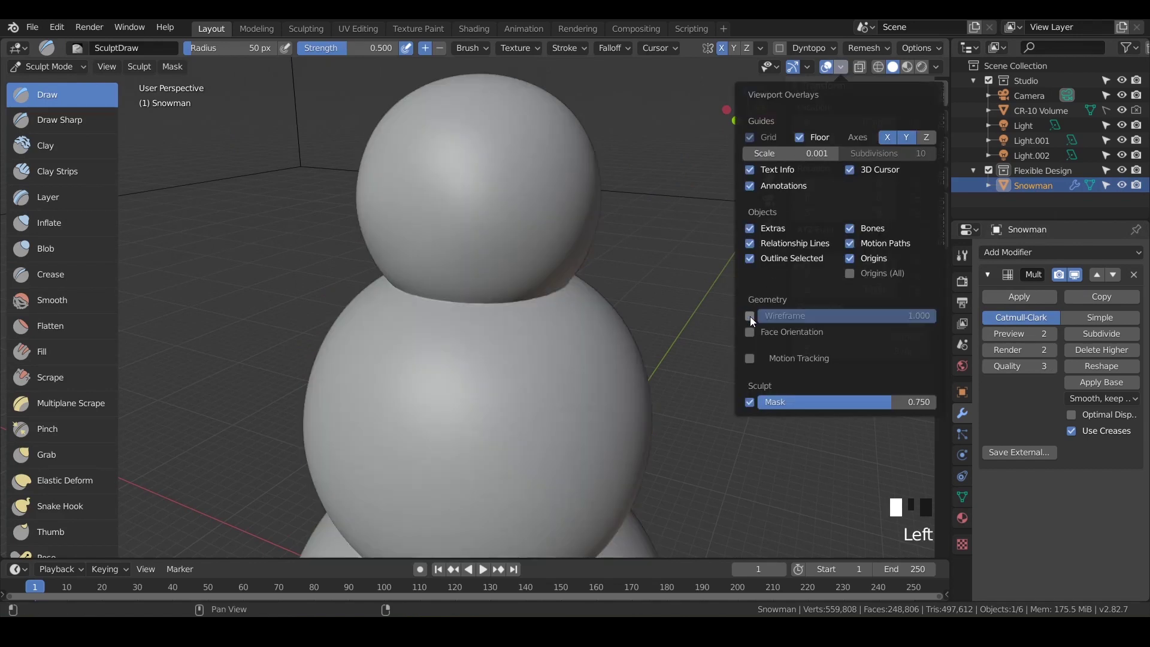
- Sculpt test bumps and a mustache on the head, then undo them
mouse_move(504, 215)
mouse_down()
mouse_move(524, 162)
mouse_move(495, 222)
mouse_move(468, 172)
mouse_up()
scroll(514, 163, up, 5)
mouse_move(515, 169)
shift+middle_down()
mouse_move(476, 372)
mouse_move(550, 319)
shift+middle_up()
scroll(471, 369, down, 4)
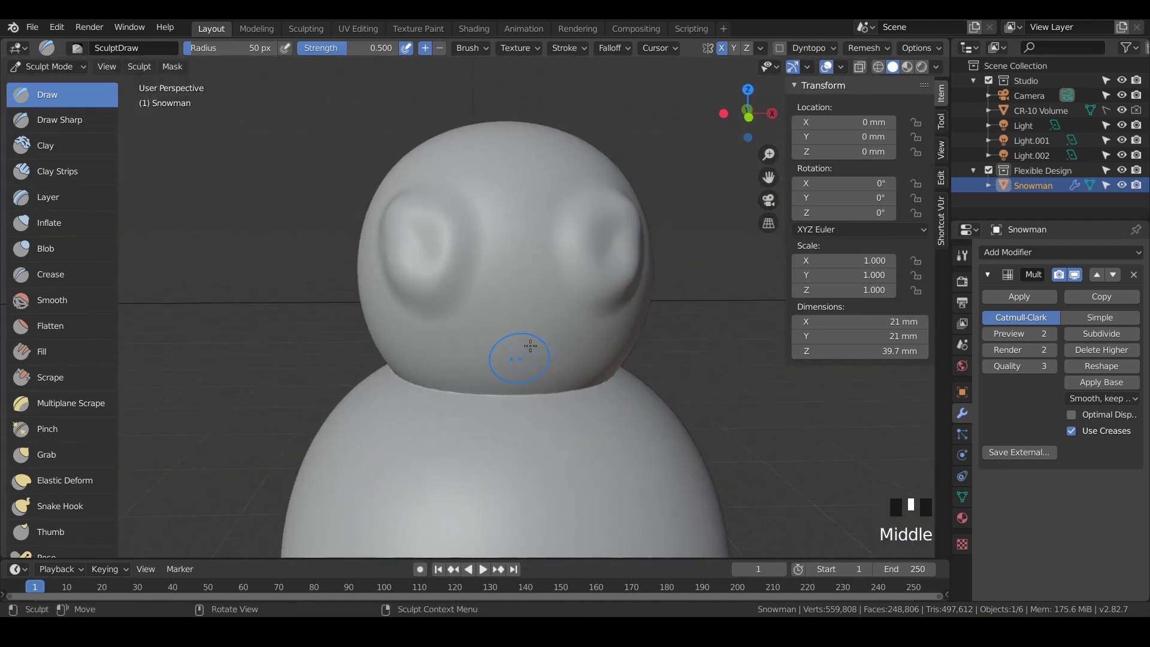
mouse_move(492, 278)
mouse_down()
mouse_move(483, 303)
mouse_move(594, 298)
mouse_move(567, 218)
mouse_move(504, 286)
mouse_up()
key(ctrl+z)
key(ctrl+z)
key(ctrl+z)
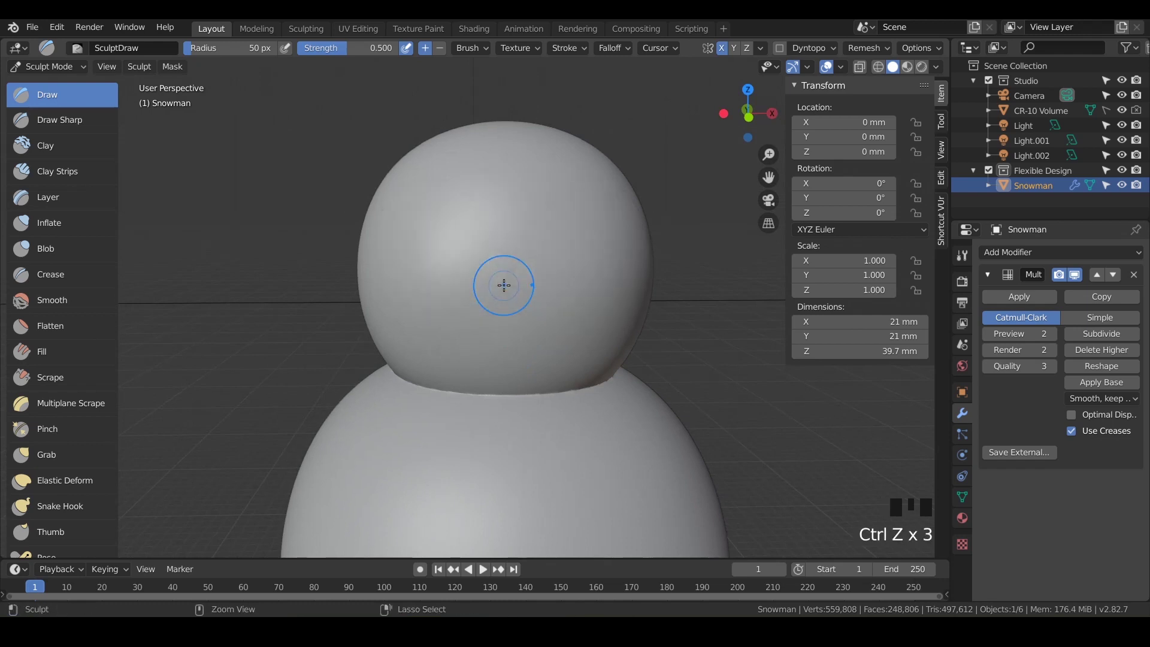
scroll(441, 223, down, 5)
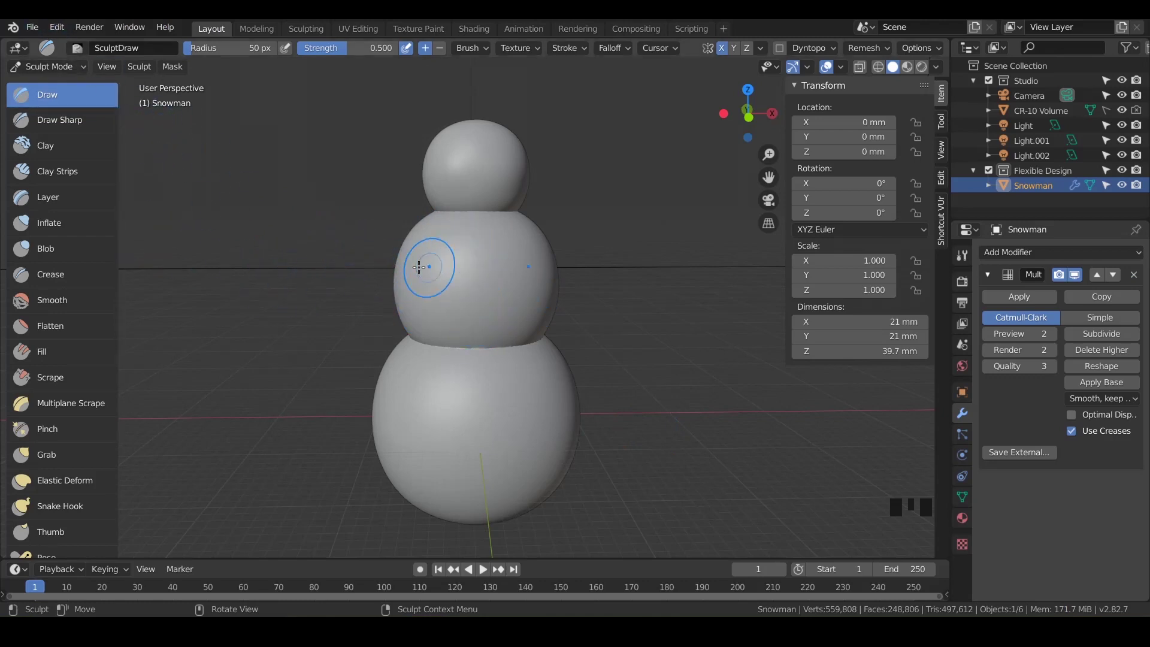
- Save the file as Snowman.blend in the project's Blender folder and reframe the snowman
click(33, 28)
click(71, 140)
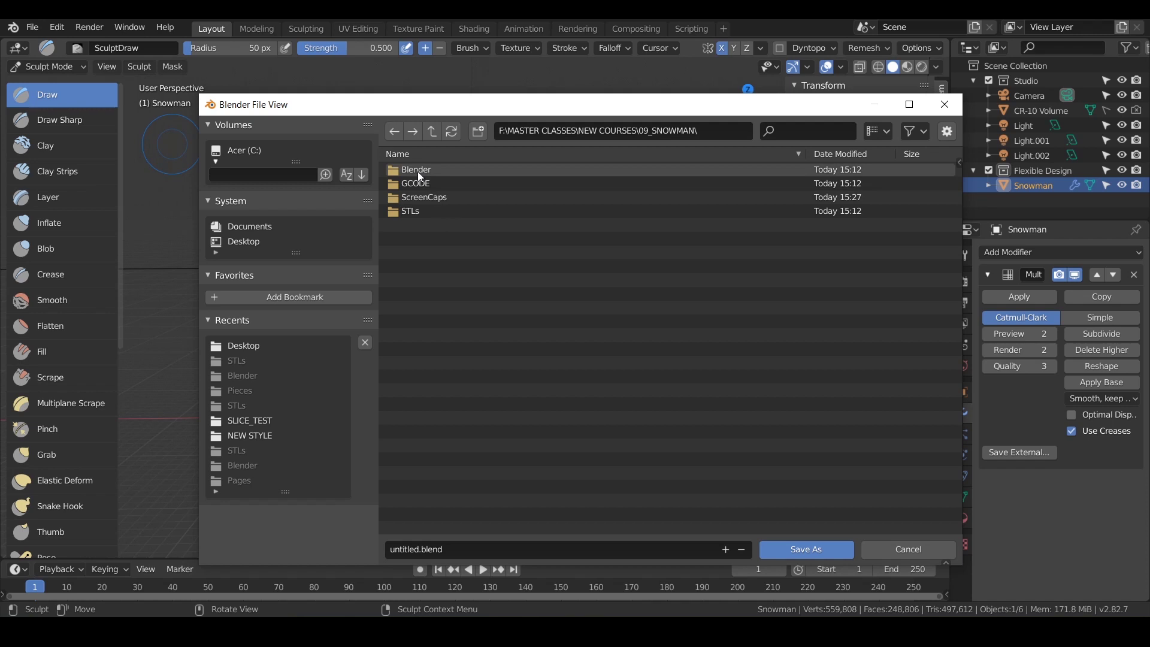
double_click(419, 172)
click(433, 550)
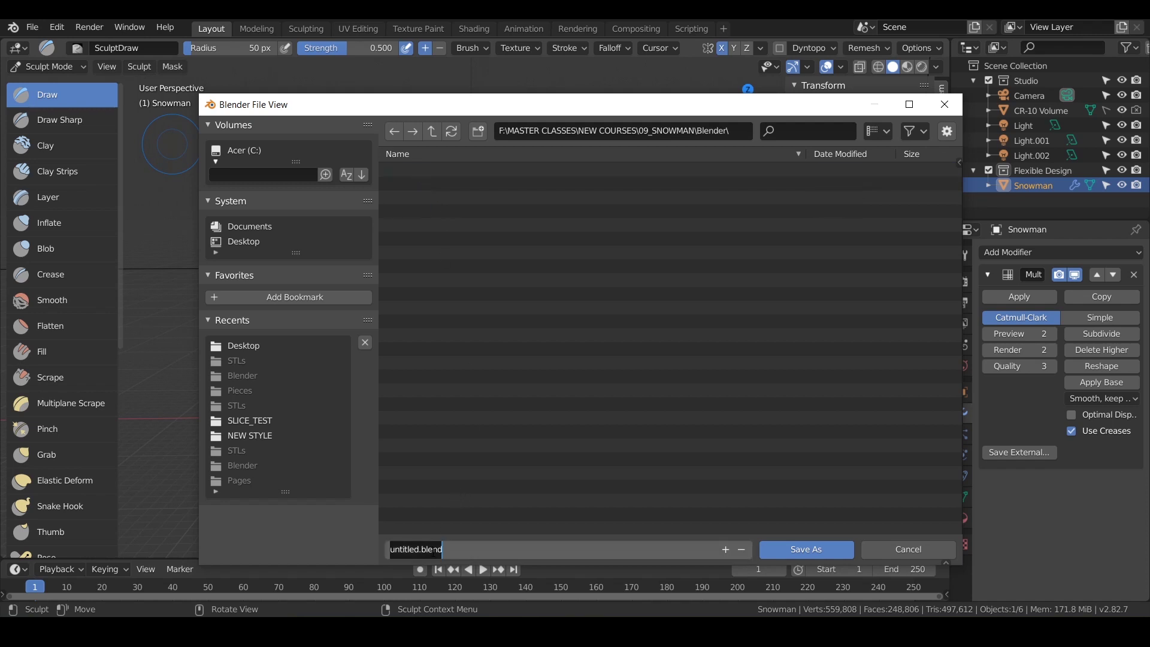
text(Sna)
click(829, 551)
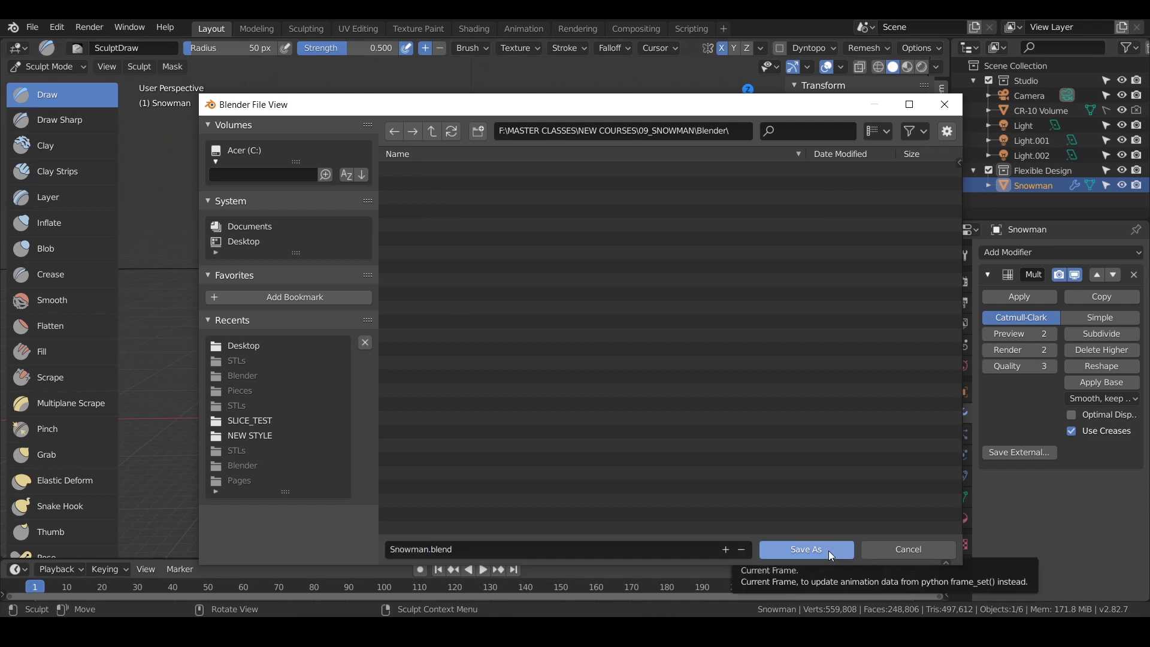
click(828, 551)
scroll(622, 292, down, 3)
shift+middle_drag(622, 291, 613, 148)
scroll(617, 175, down, 2)
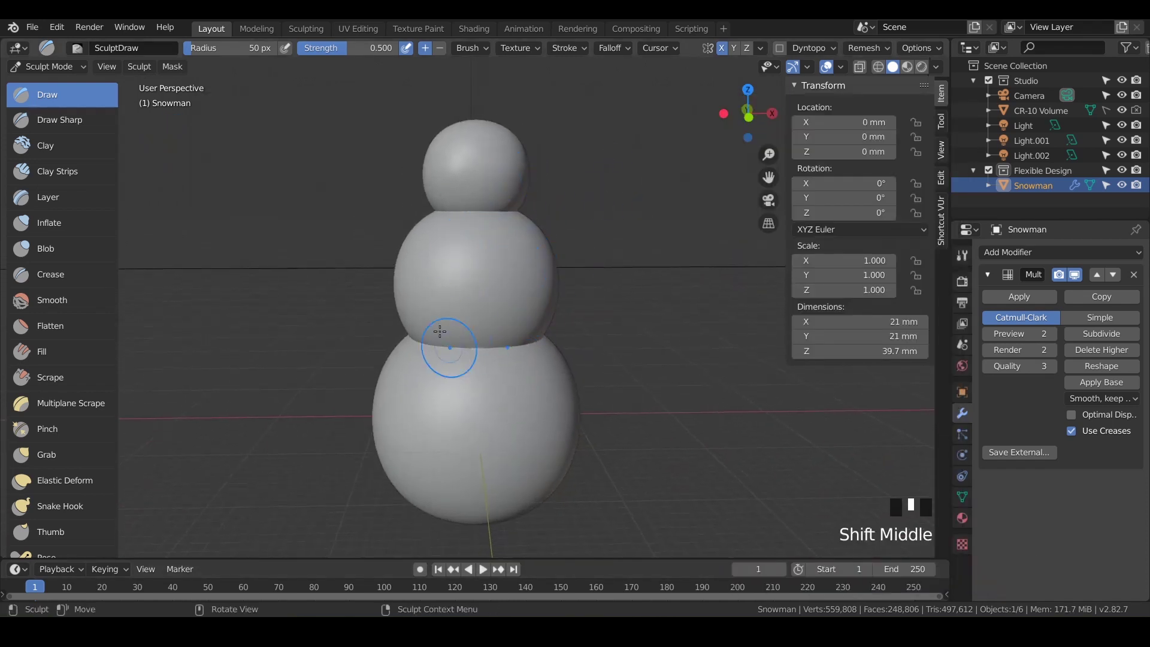